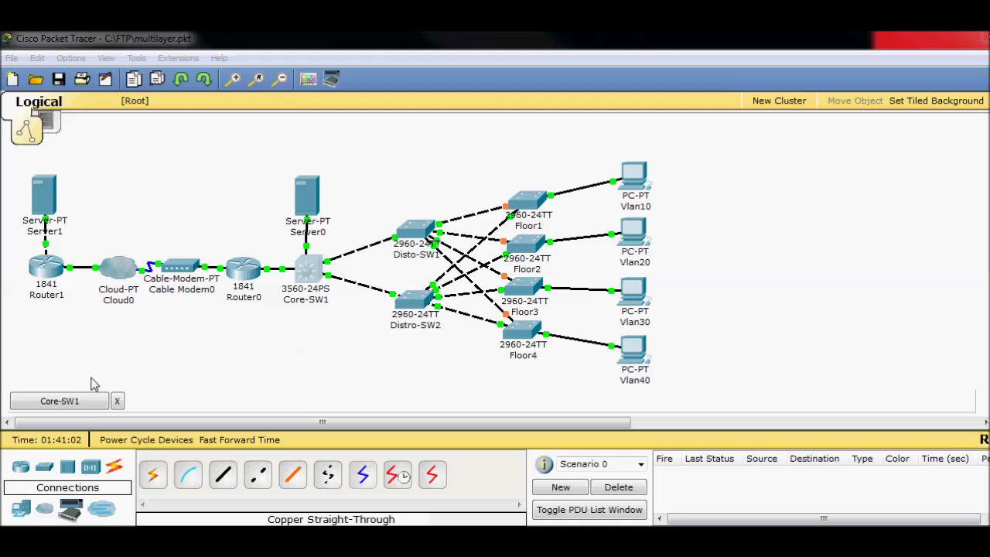
- Open Core-SW1's CLI, run sh run, and mark the spanning-tree vlan 1-1000 priority 0 line
left_click(84, 403)
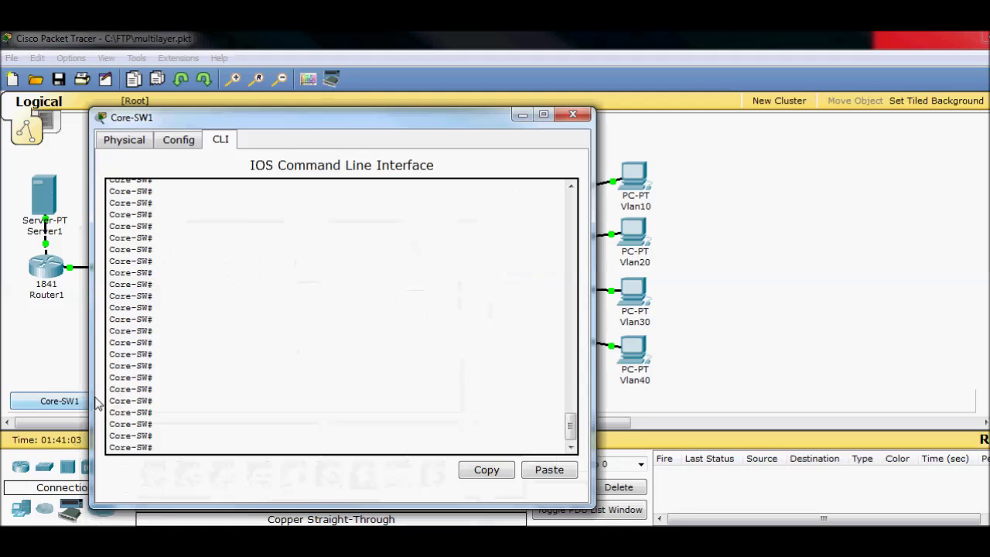
left_click(287, 338)
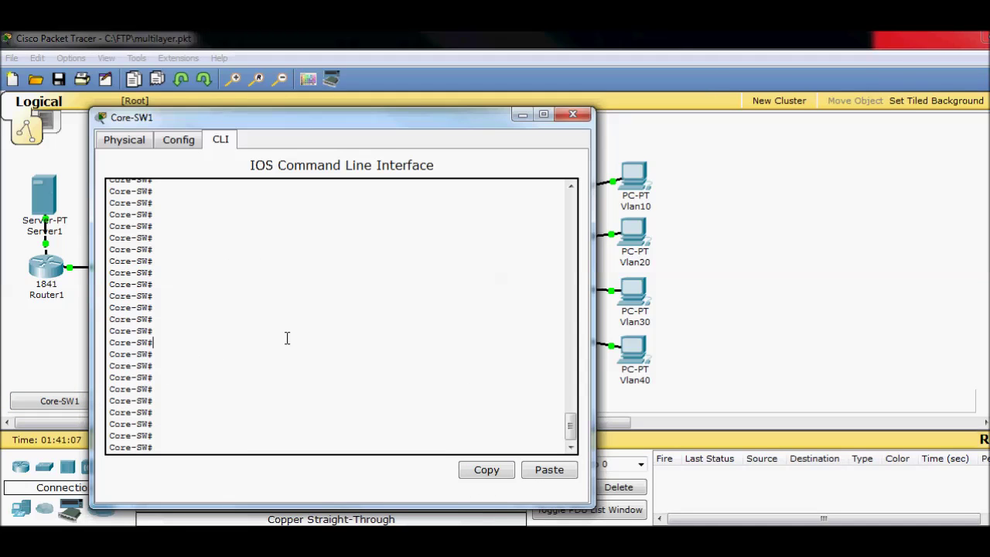
type("sh run")
key("Return")
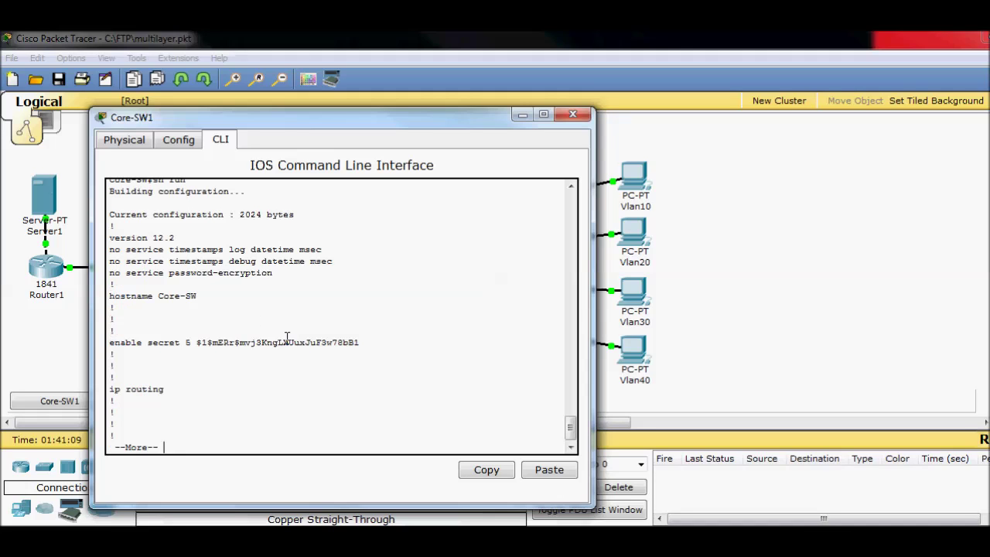
key("space")
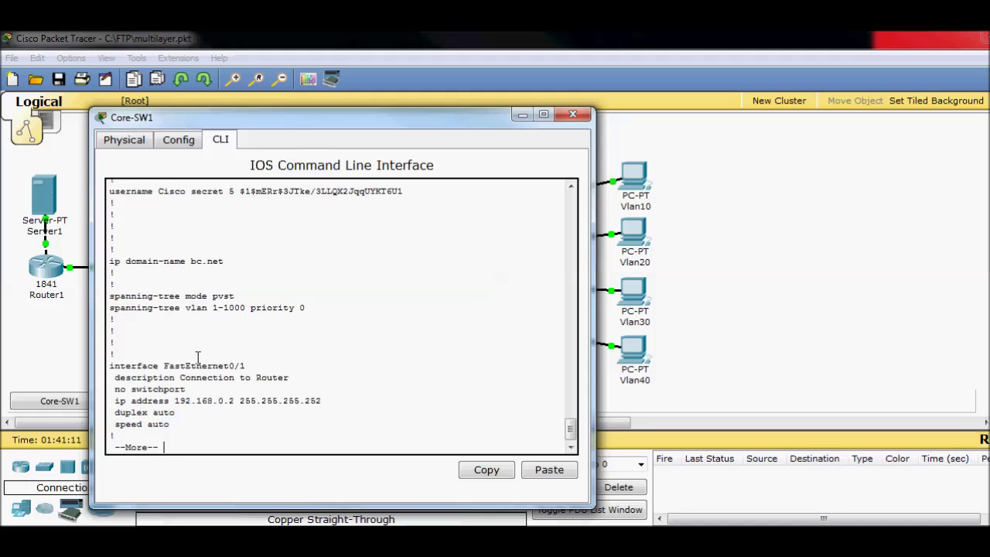
left_click_drag(110, 308, 311, 308)
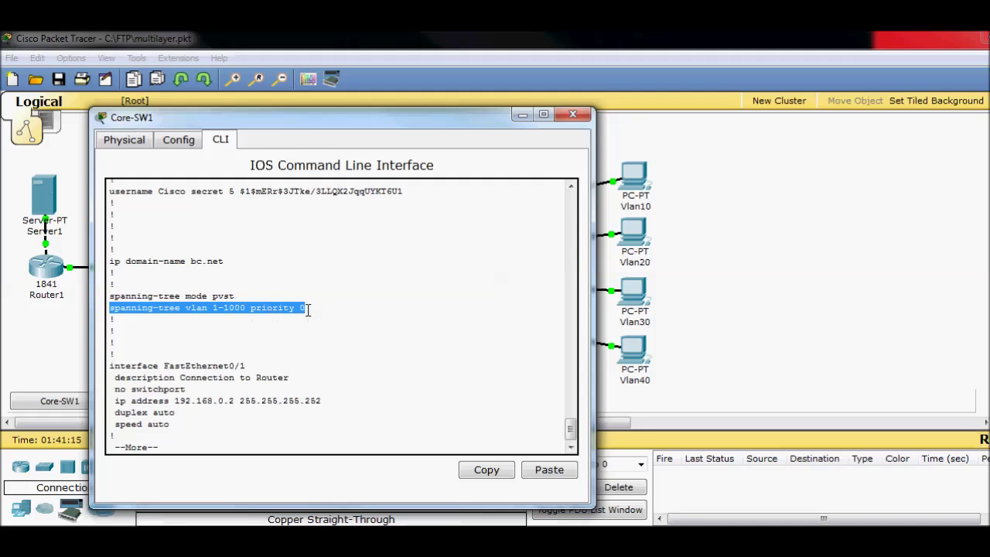
- Hide the session to view the topology, then restore it and quit the config listing
left_click(524, 115)
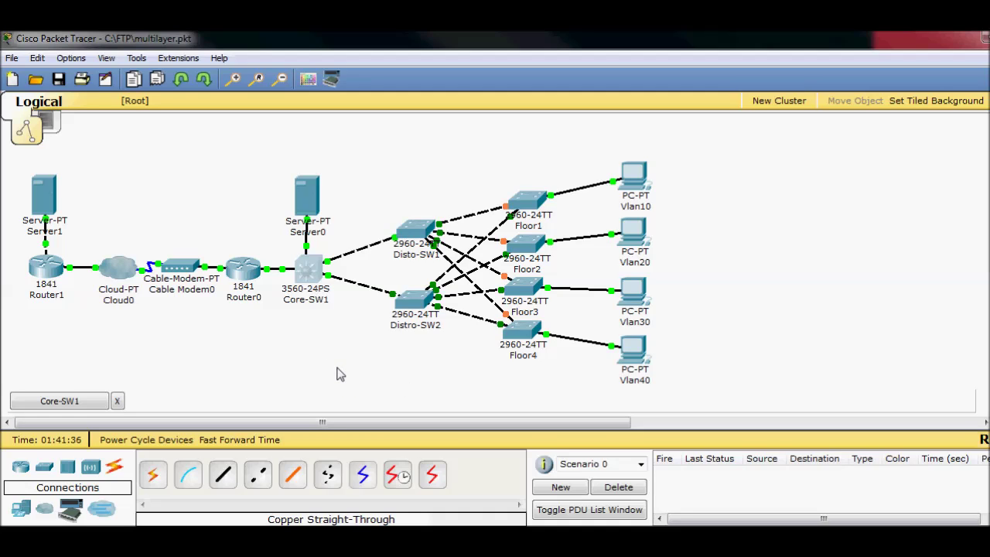
mouse_move(307, 269)
left_click(90, 402)
left_click(390, 380)
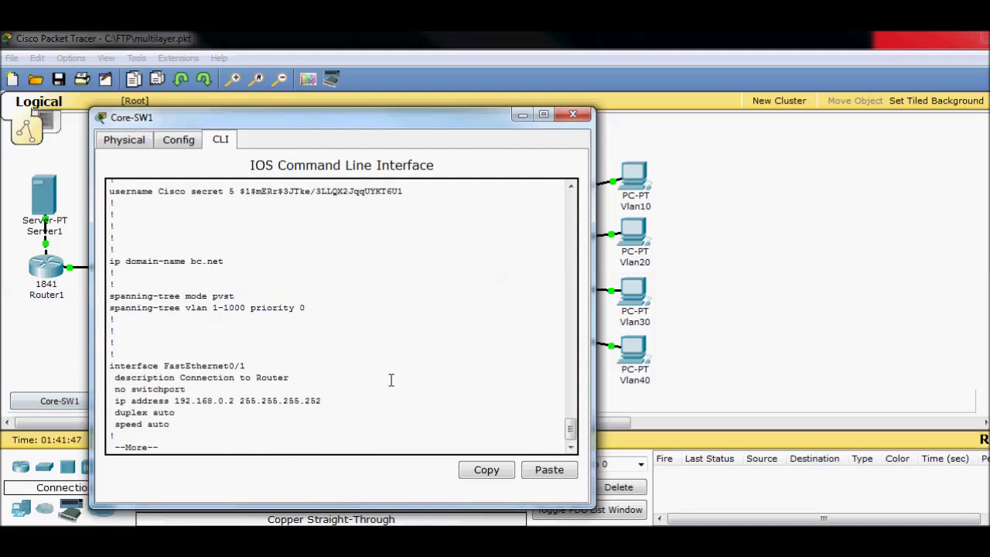
key("Return")
key("Return")
key("q")
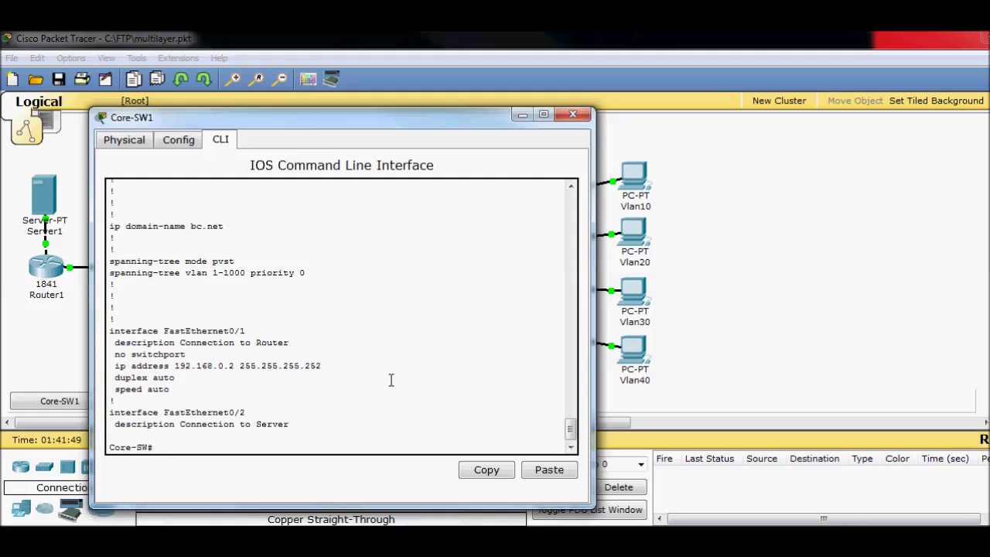
- Run sh vtp status, mark the Server operating mode, then hide and reopen the session
type("sh vtp sqat")
key("BackSpace")
type("taus")
key("Return")
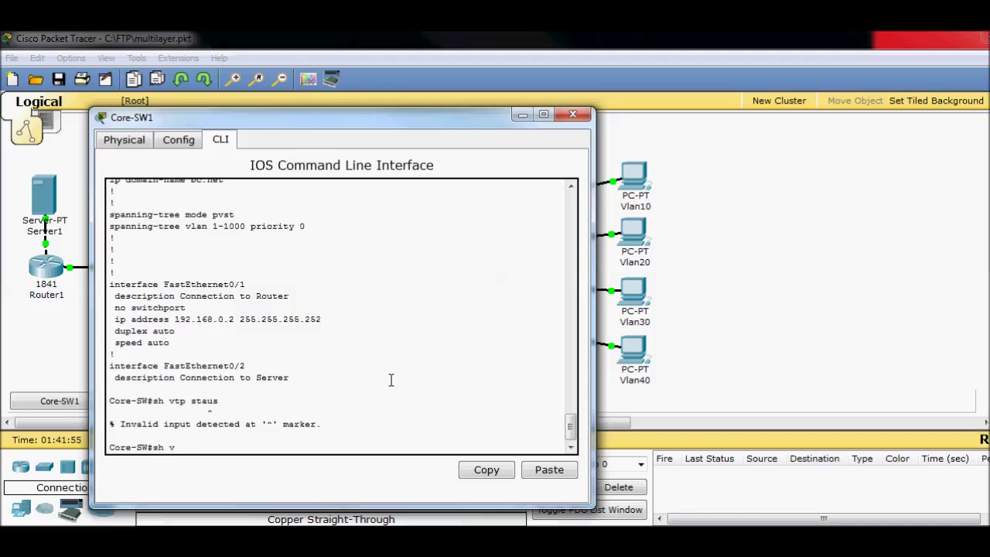
type("sh vtp status")
key("Return")
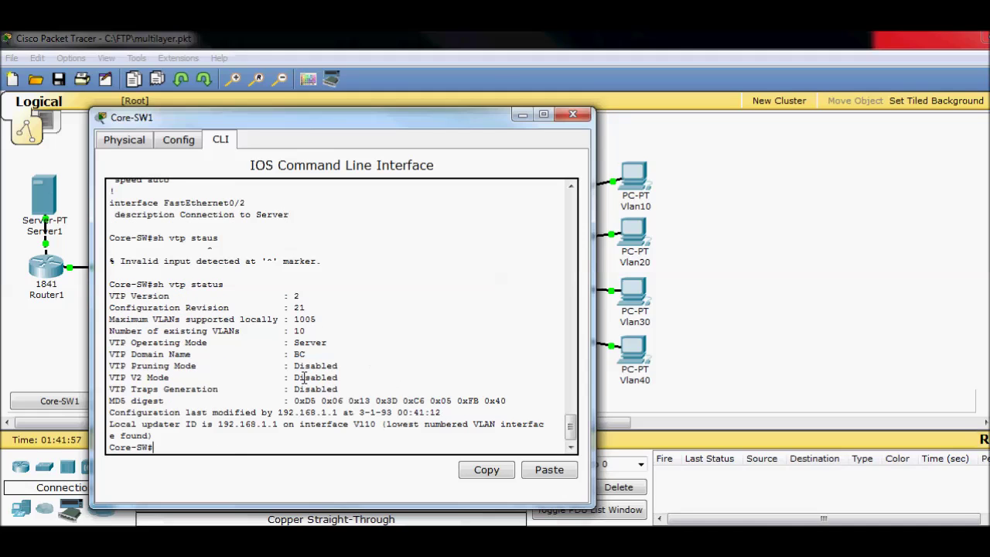
mouse_move(306, 355)
left_mouse_down()
mouse_move(291, 357)
mouse_move(294, 346)
left_mouse_up()
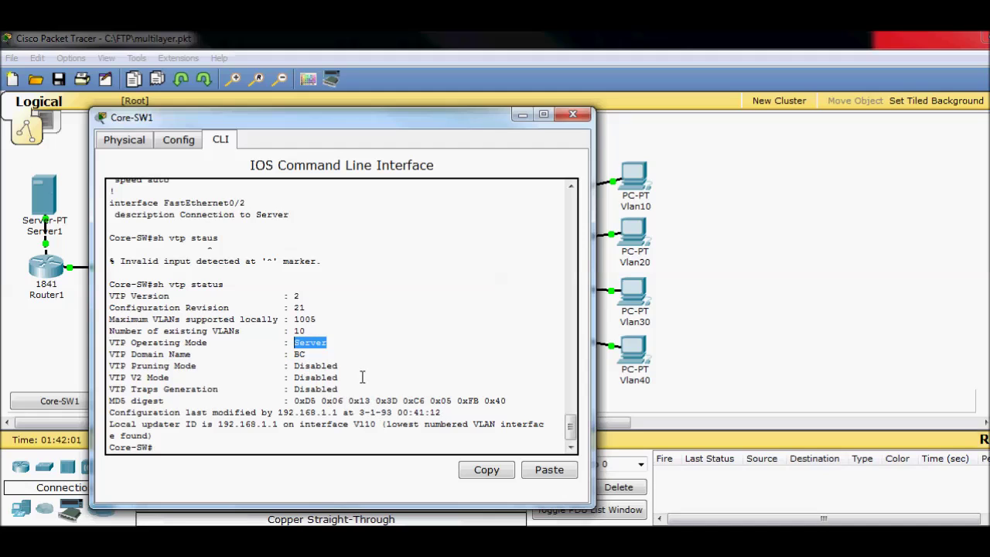
left_click(523, 115)
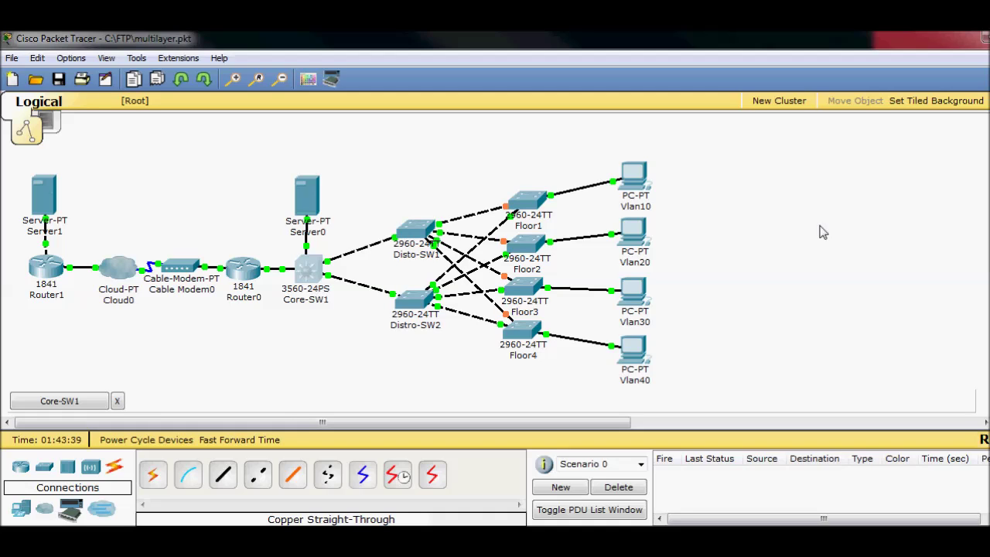
left_click(307, 268)
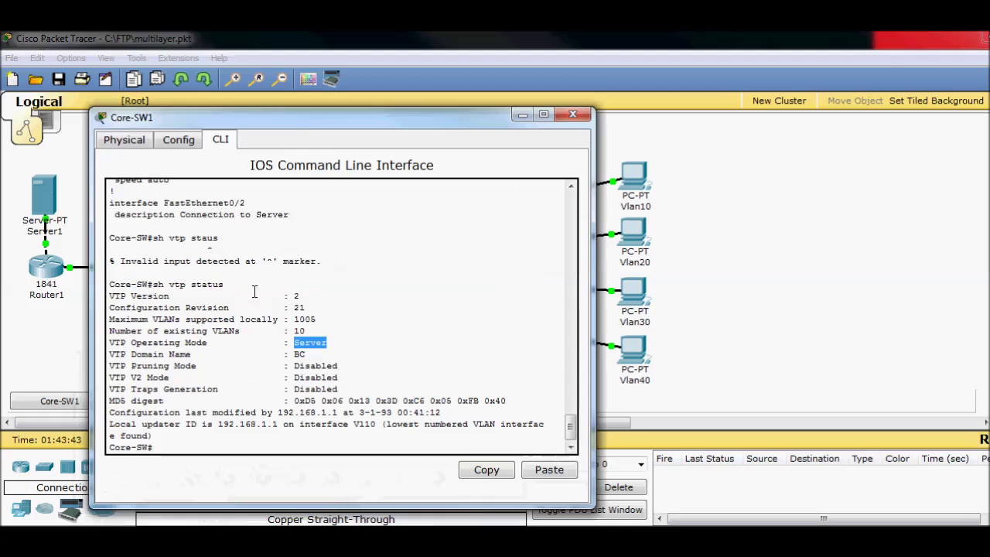
- Run sh vlan and mark default VLAN 1, its ports, and the 500 Management entry
left_click(266, 391)
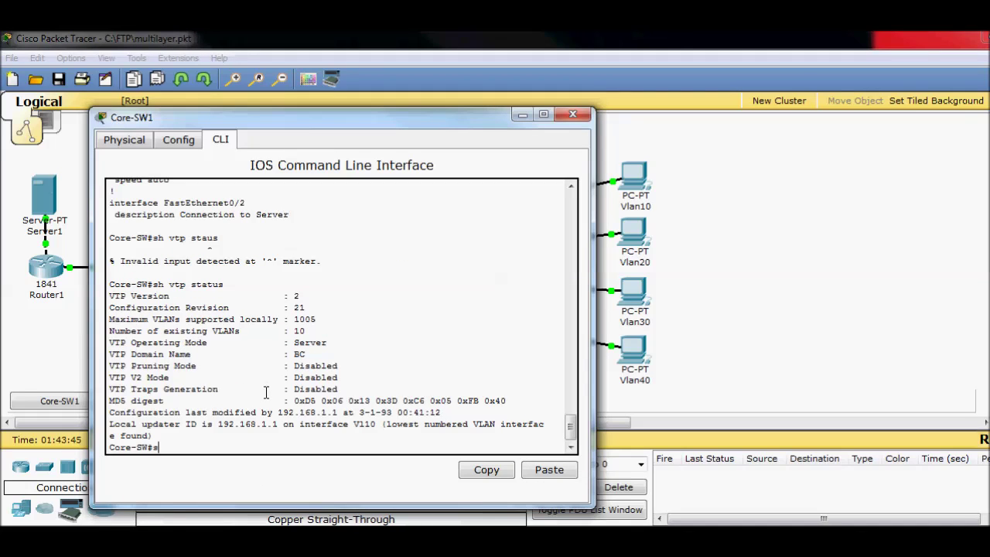
type("sh vlan")
key("Return")
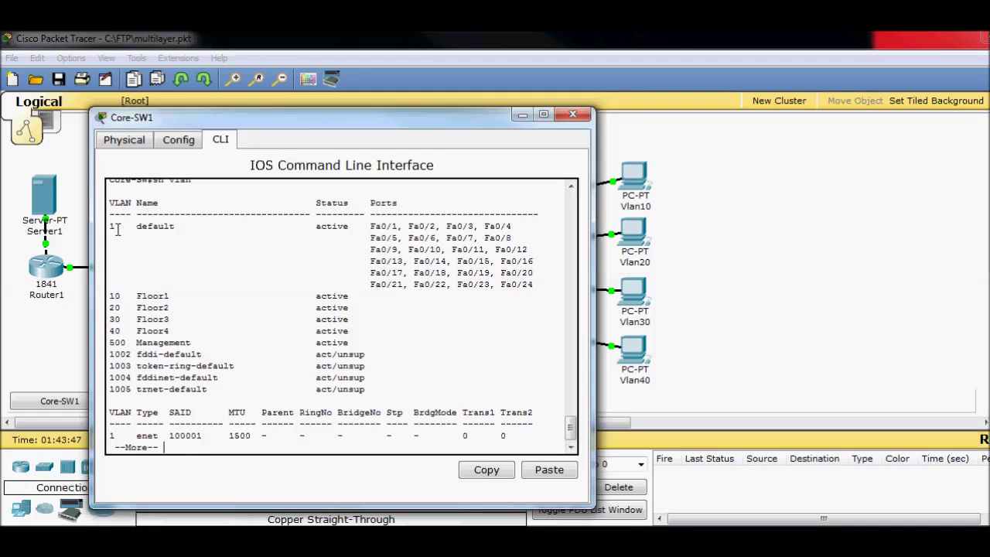
left_click_drag(109, 226, 116, 225)
left_click_drag(371, 226, 534, 285)
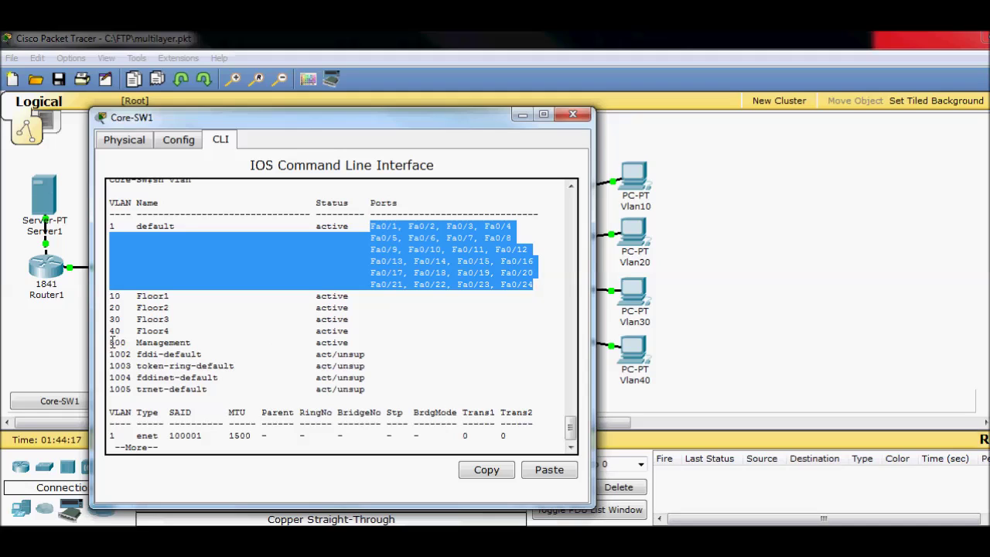
left_click_drag(110, 342, 191, 342)
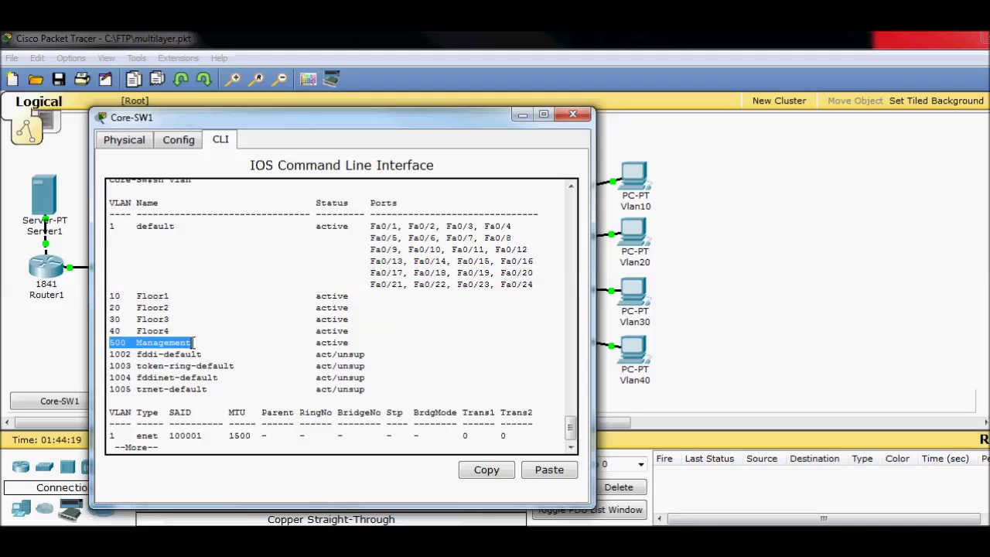
left_click(375, 342)
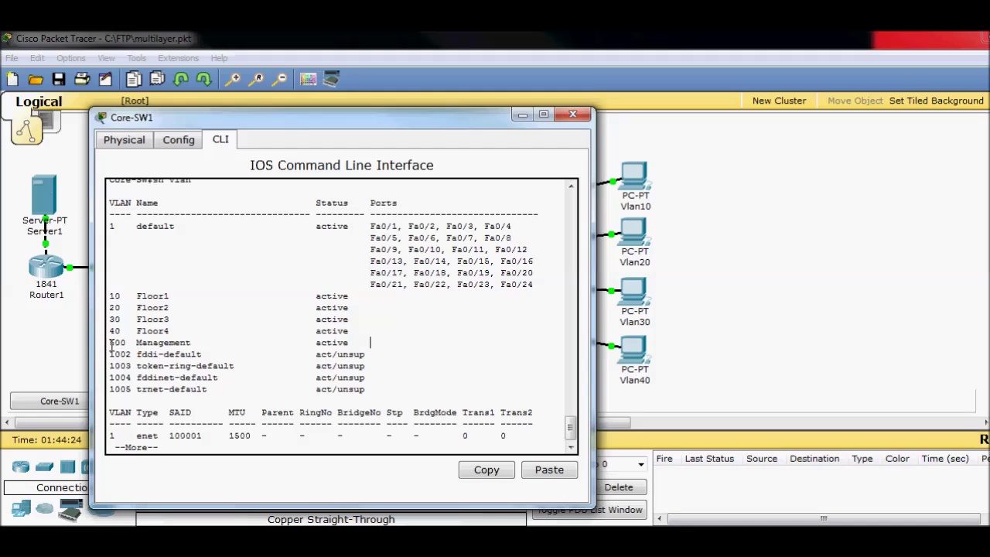
left_click_drag(109, 343, 196, 345)
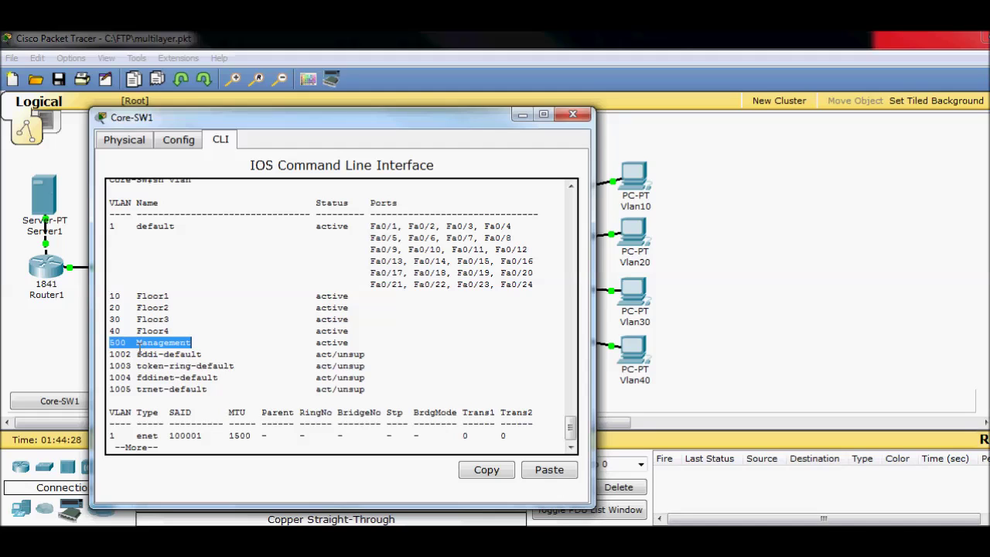
key("space")
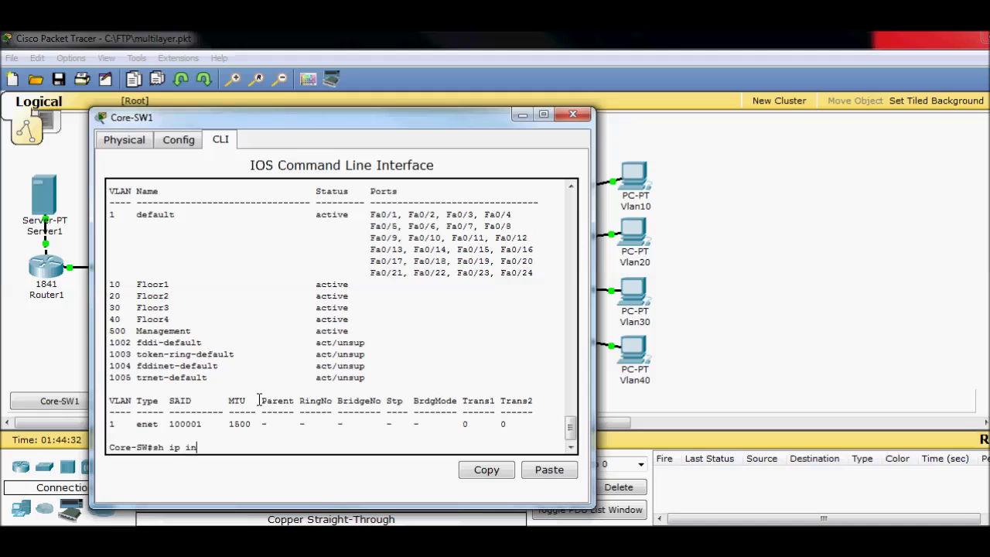
- List interfaces briefly, marking Vlan500's 172.31.255.1 and Vlan1's unassigned, administratively down status
key("Return")
key("space")
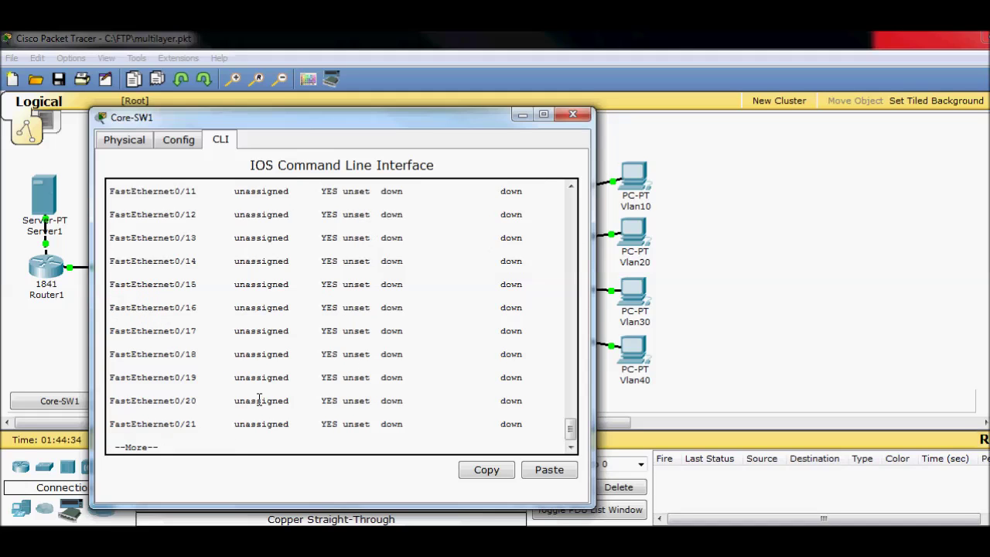
key("space")
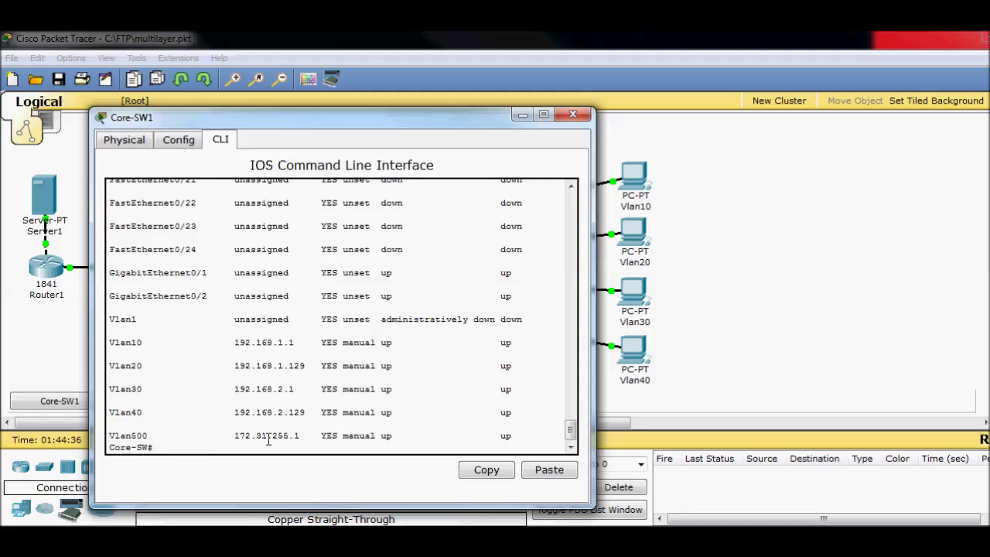
left_click_drag(233, 437, 303, 439)
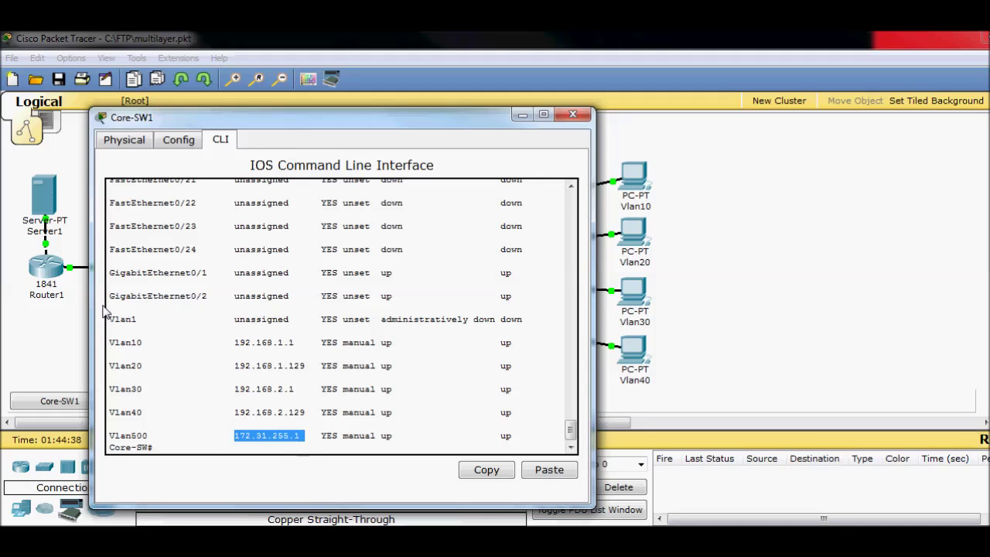
left_click_drag(109, 319, 295, 320)
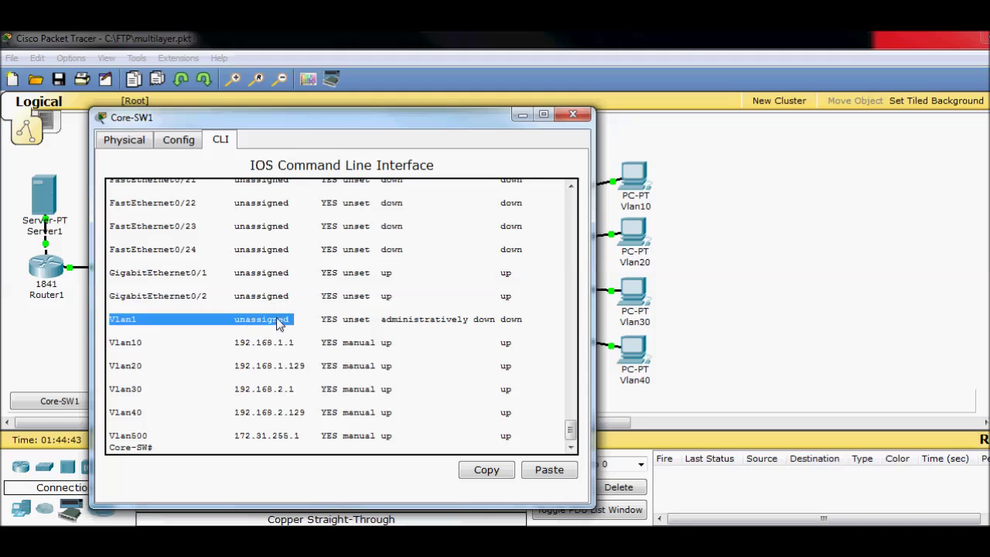
left_click_drag(382, 318, 500, 317)
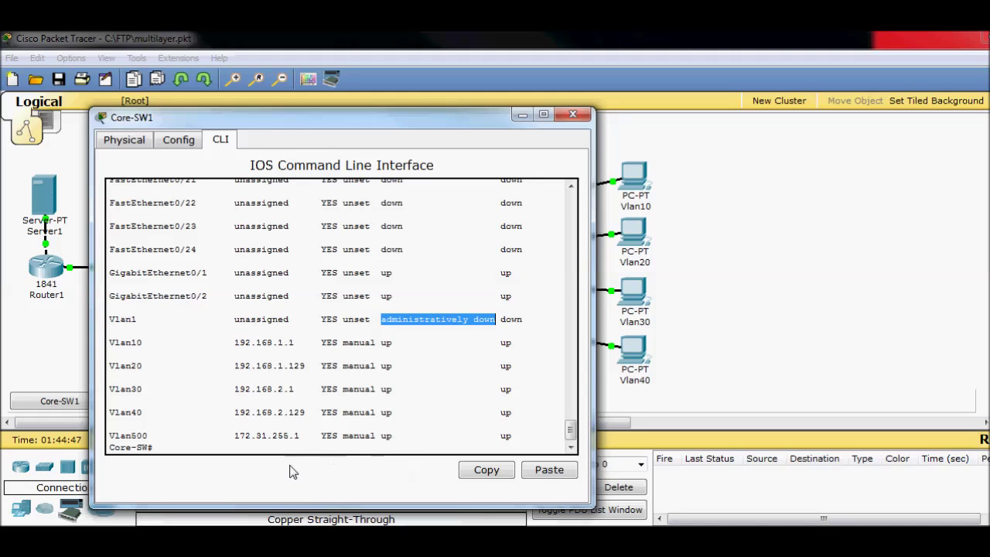
left_click(522, 115)
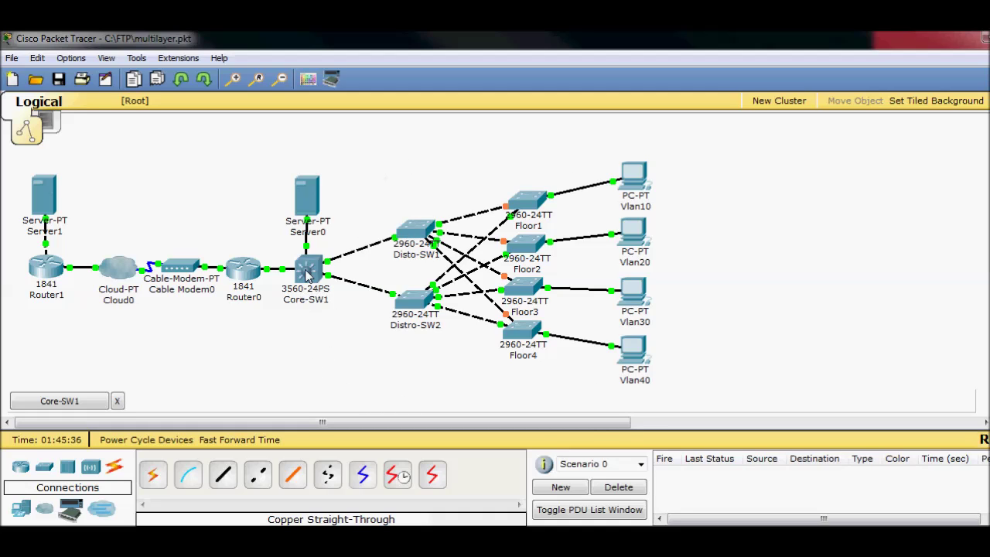
- Restore the Core-SW1 CLI window from the bottom bar
mouse_move(305, 289)
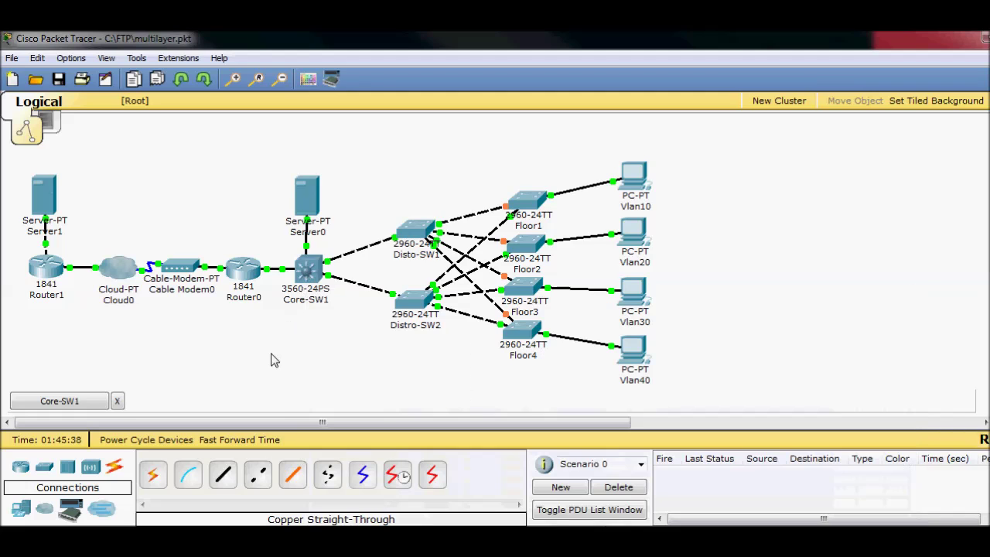
left_click(84, 401)
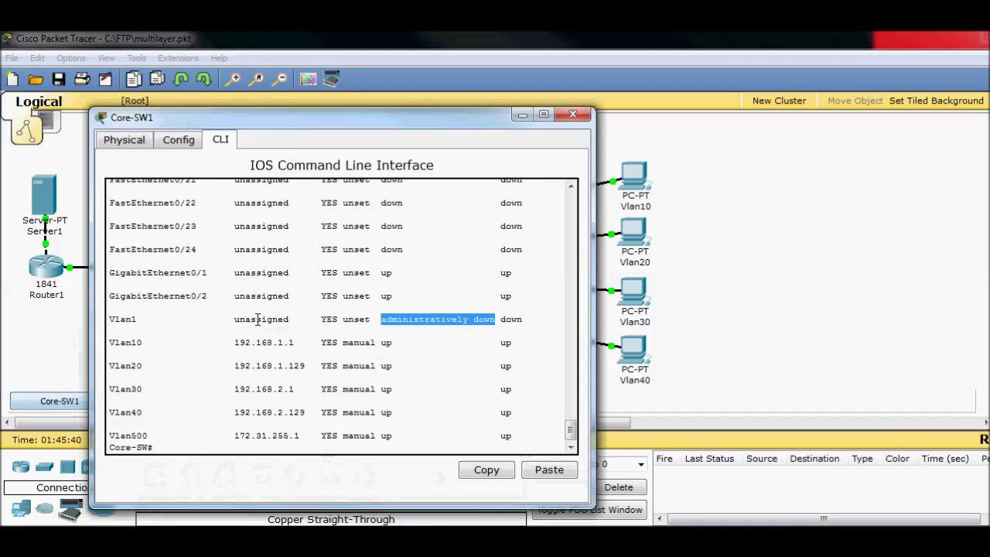
- Page sh run to its end and highlight line vty 0 4 and its transport input ssh
left_click(325, 408)
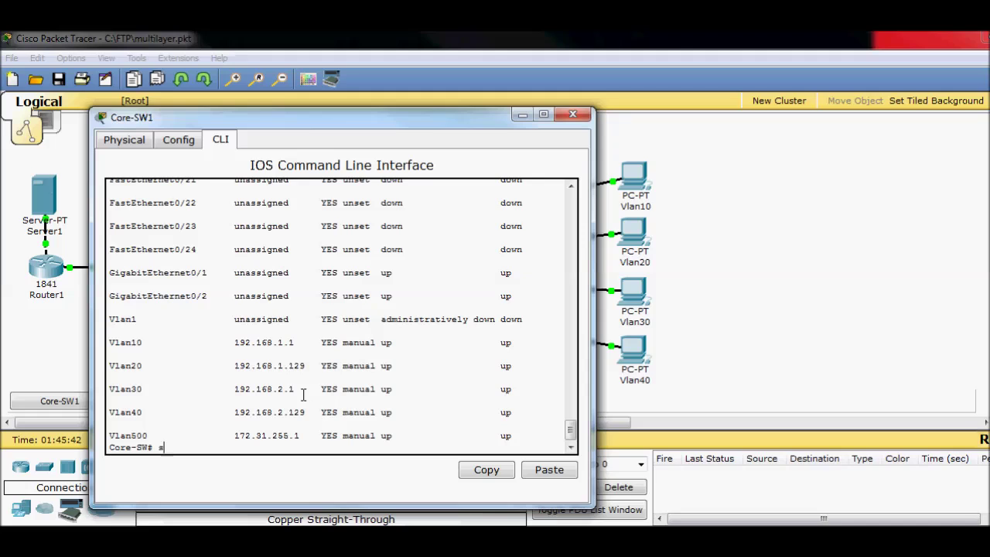
key("Return")
key("space")
key("space")
key("space")
key("space")
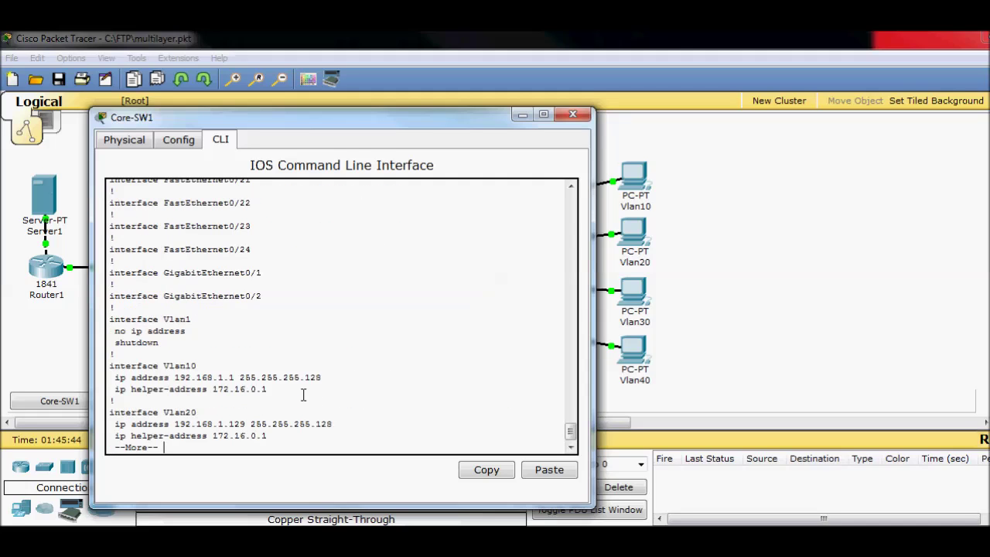
key("space")
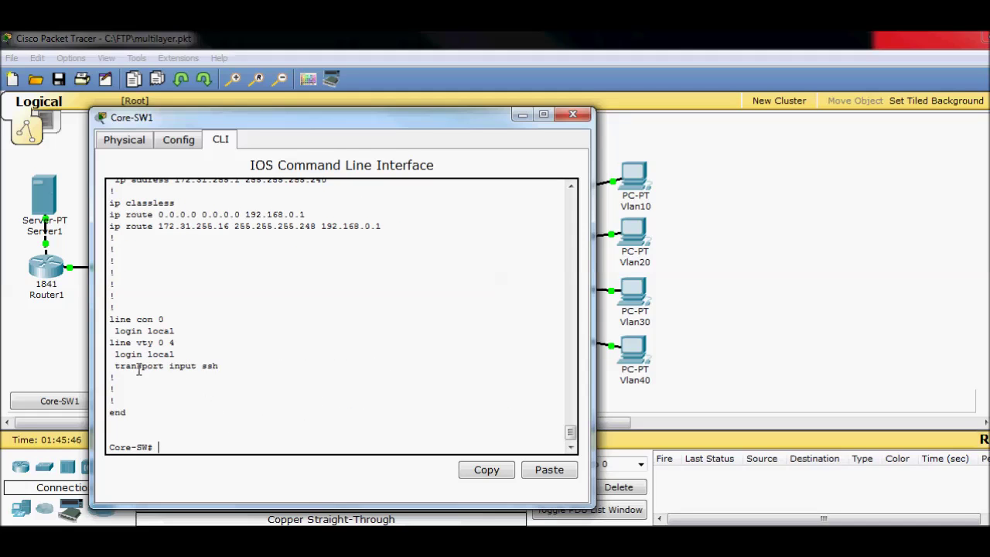
left_click_drag(111, 343, 176, 349)
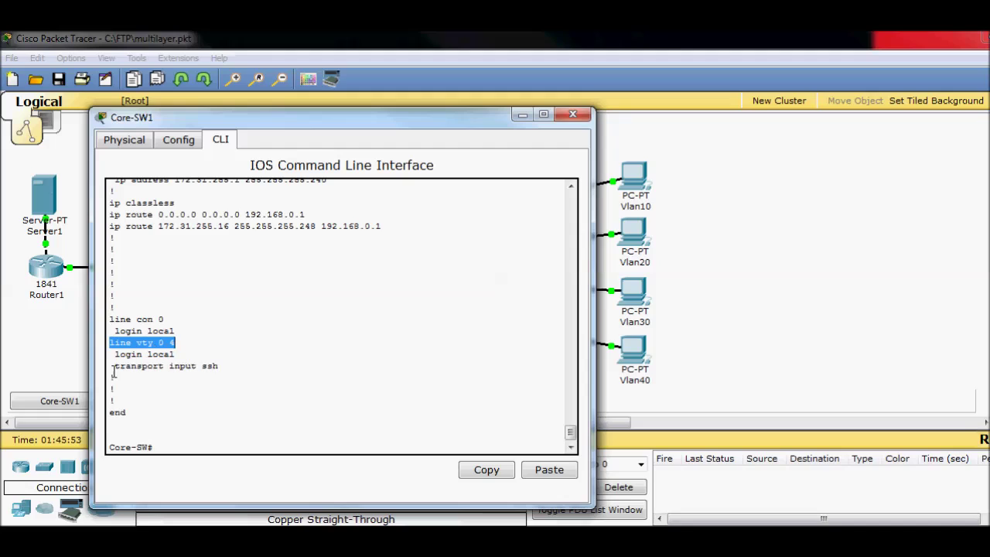
left_click_drag(115, 367, 220, 366)
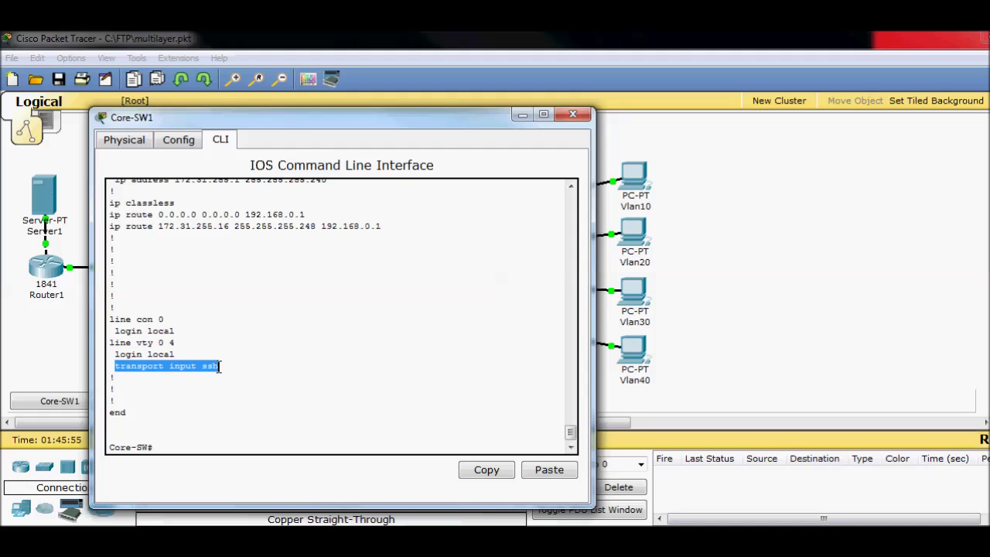
left_click(251, 374)
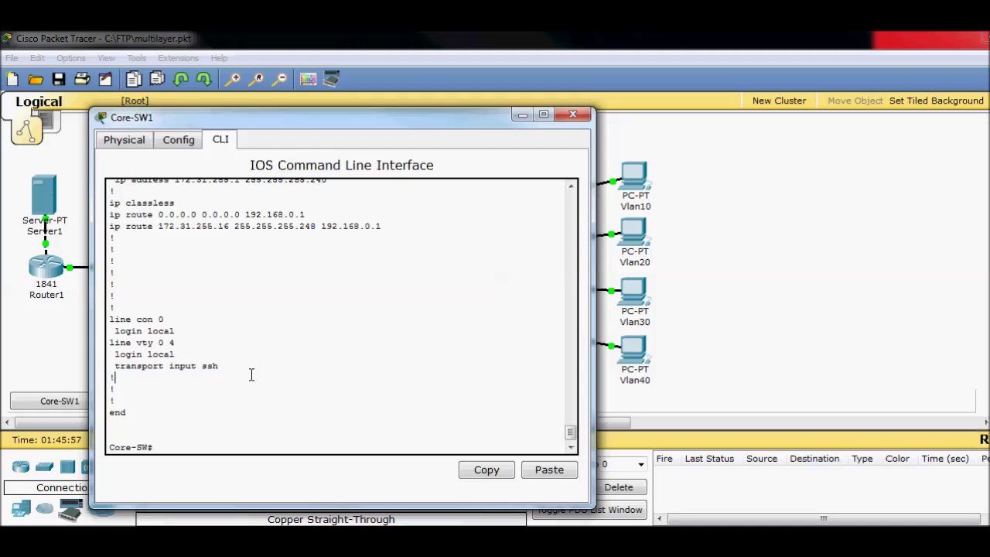
left_click_drag(219, 366, 114, 365)
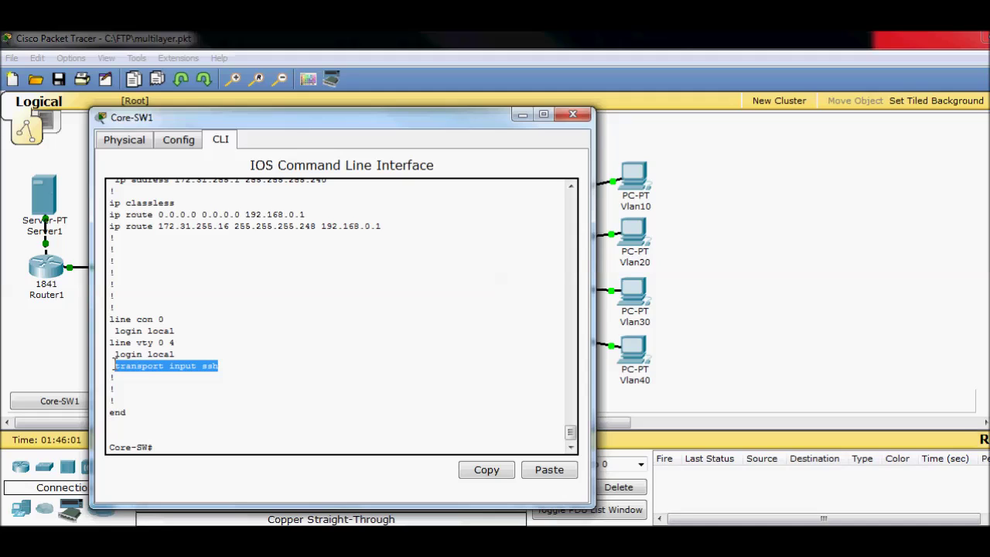
left_click_drag(219, 366, 203, 368)
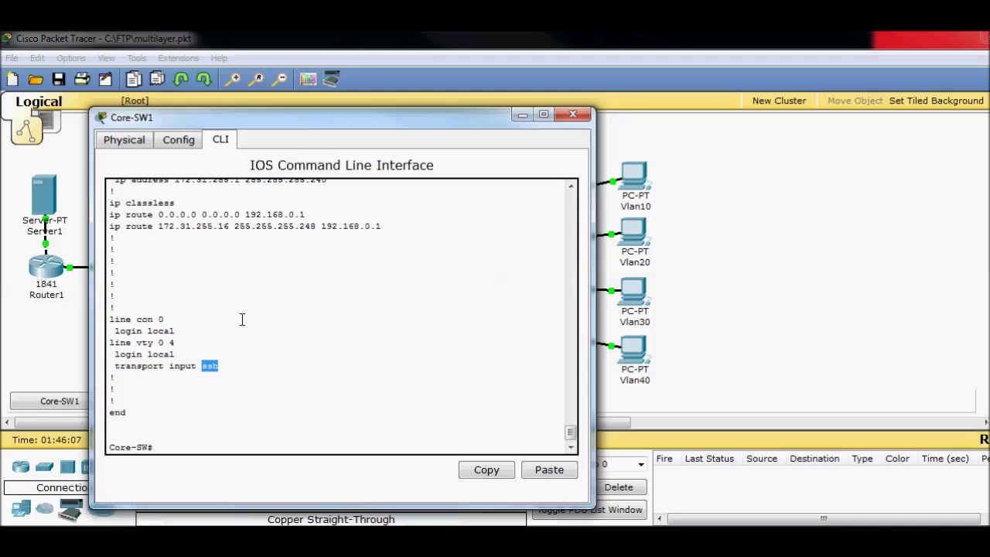
- Enter global configuration mode on Core-SW1 with config t
left_click(223, 365)
type("onf")
key("BackSpace")
key("BackSpace")
key("BackSpace")
key("BackSpace")
key("BackSpace")
type("config t")
key("Return")
- List the options for crypto key generate rsa, then erase the command
type("crypto k")
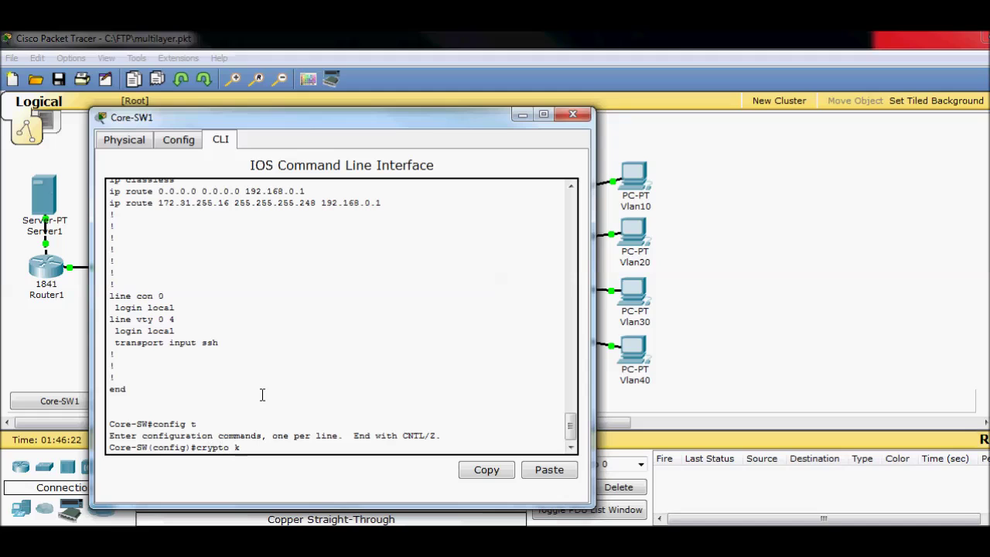
type("ey gern")
key("Tab")
key("BackSpace")
key("BackSpace")
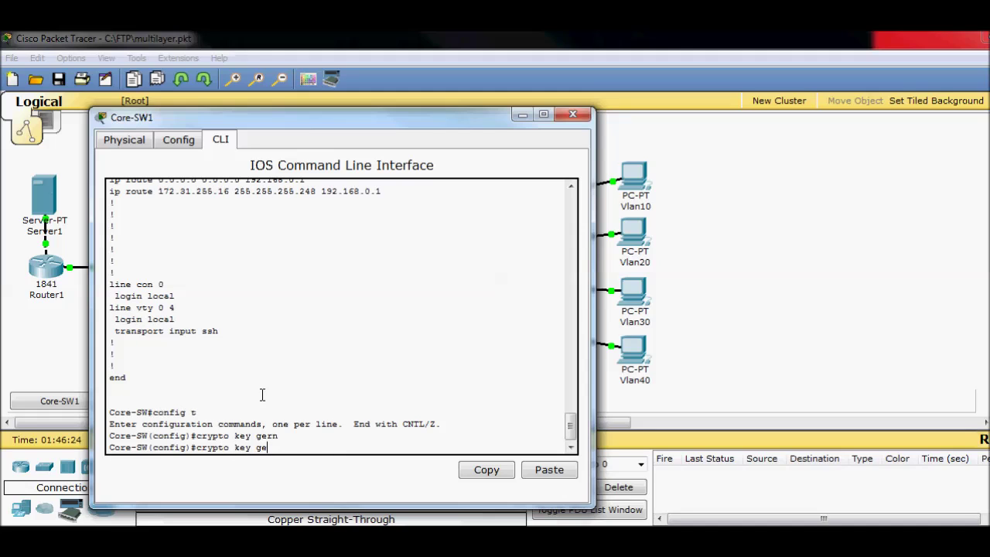
type("en")
key("Tab")
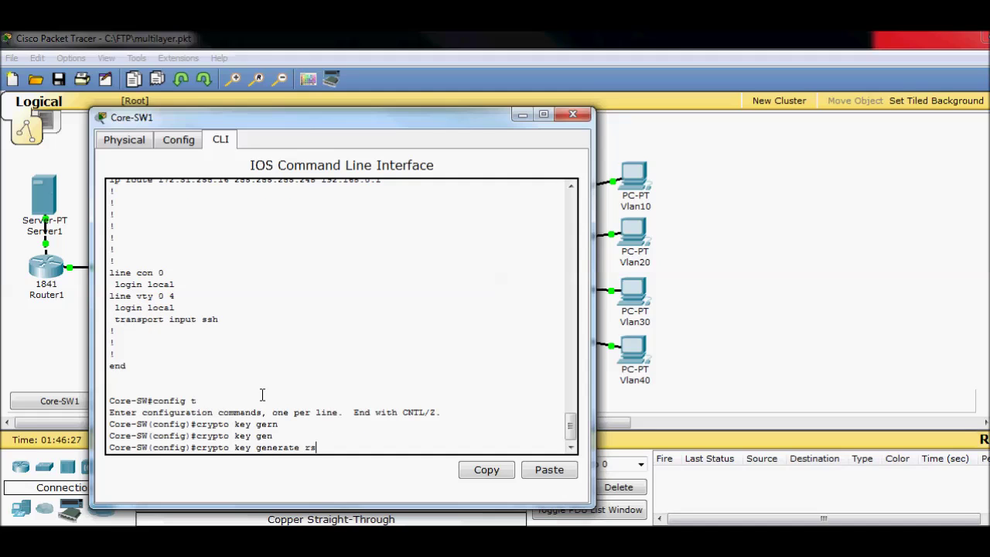
type("rsa ?")
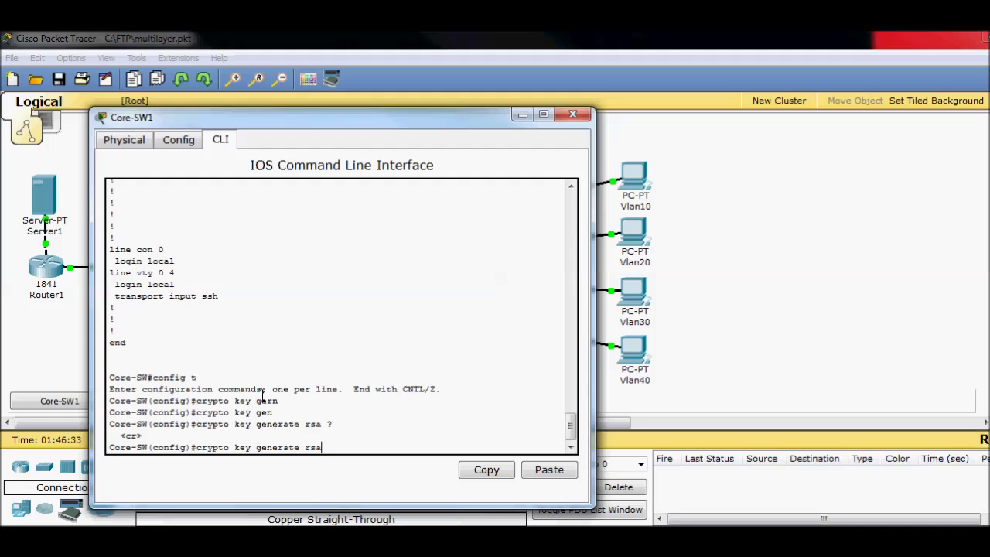
key("BackSpace")
key("BackSpace")
key("BackSpace")
key("BackSpace")
key("BackSpace")
key("BackSpace")
key("BackSpace")
key("BackSpace")
key("BackSpace")
key("BackSpace")
key("BackSpace")
key("BackSpace")
key("BackSpace")
key("BackSpace")
key("BackSpace")
key("BackSpace")
key("BackSpace")
key("BackSpace")
key("BackSpace")
key("BackSpace")
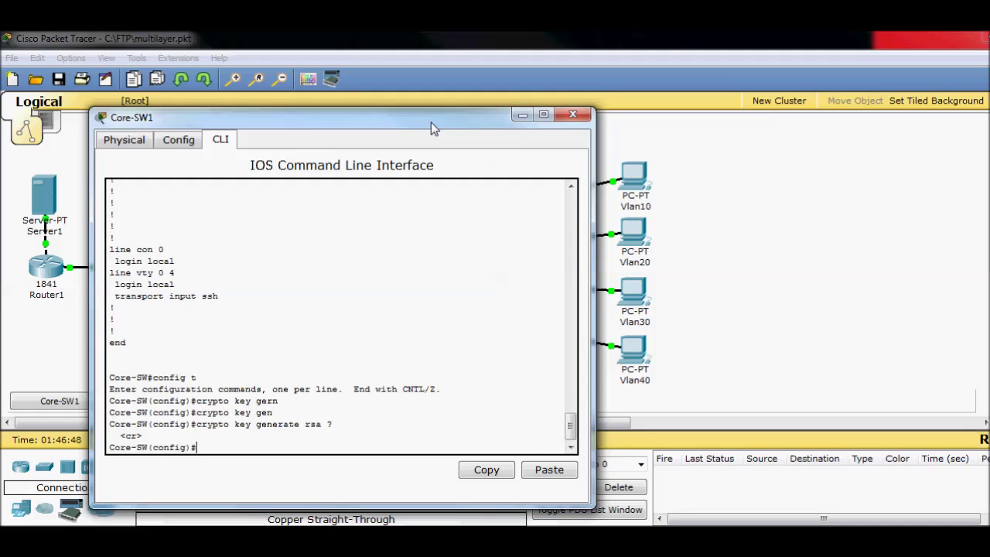
- Exit to privileged mode and start a telnet to 172.31.255.4
left_click_drag(430, 122, 460, 106)
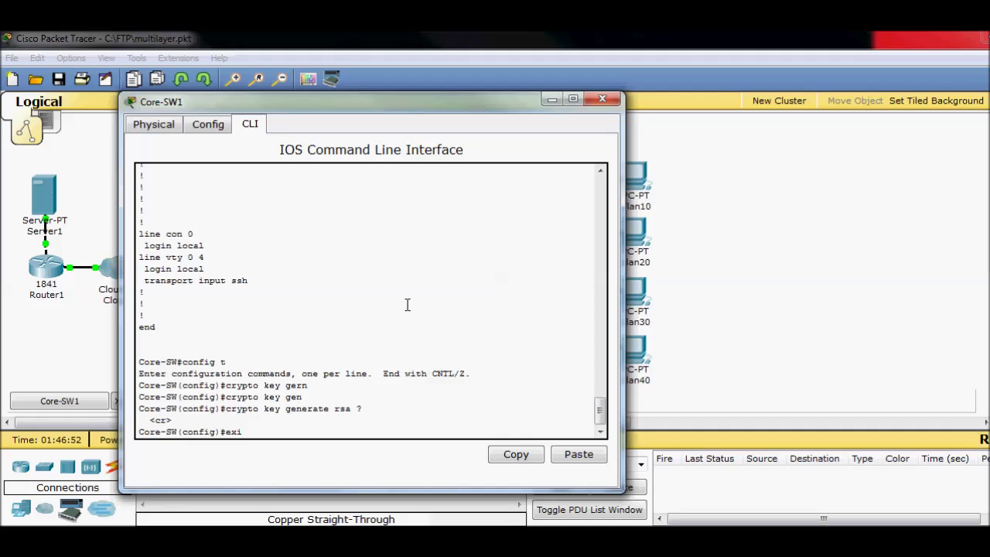
type("t")
key("Return")
key("Return")
key("Return")
key("Return")
key("Return")
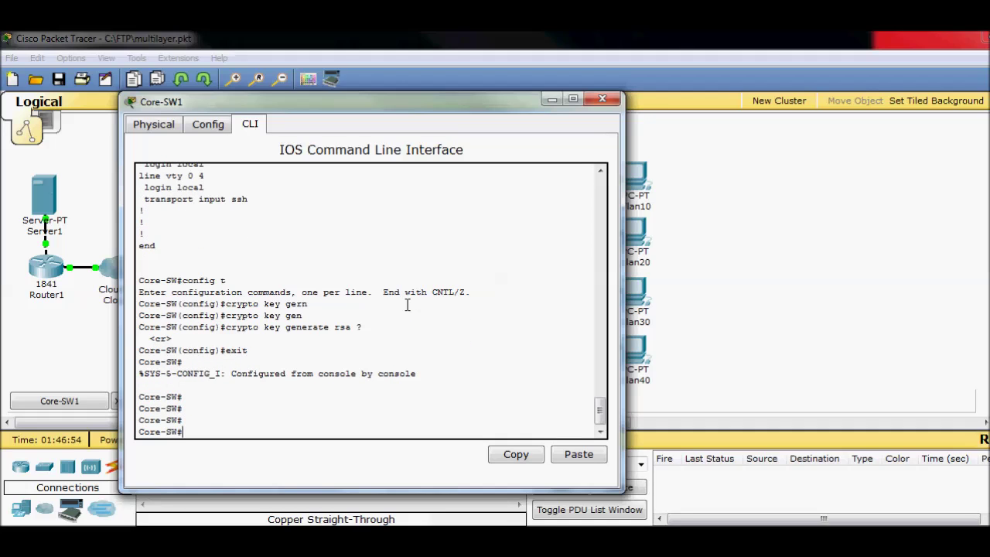
type("telnet 172.31.255.4")
key("Return")
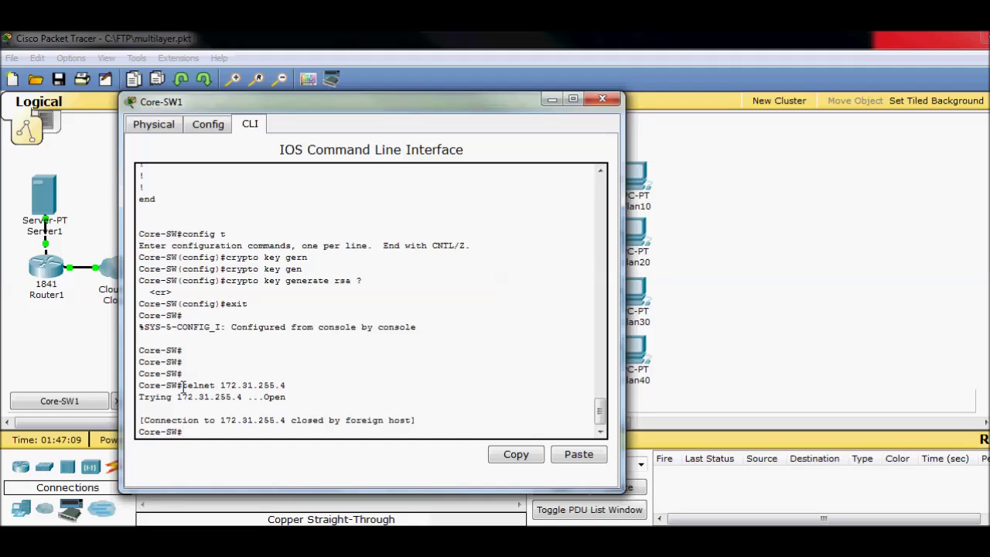
- Note the refused telnet, then SSH into 172.31.255.4 with the local username and password
left_click_drag(182, 387, 215, 387)
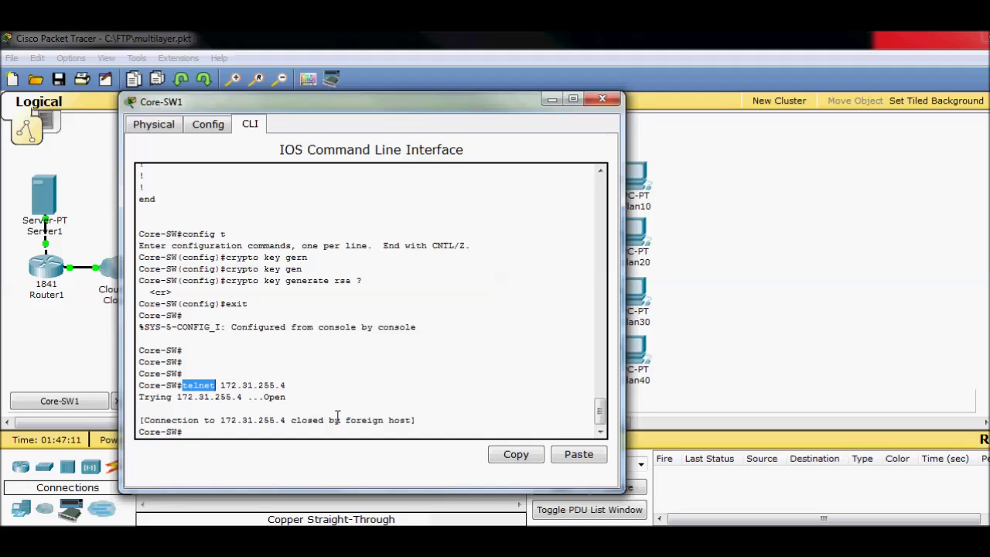
type("ssh ?")
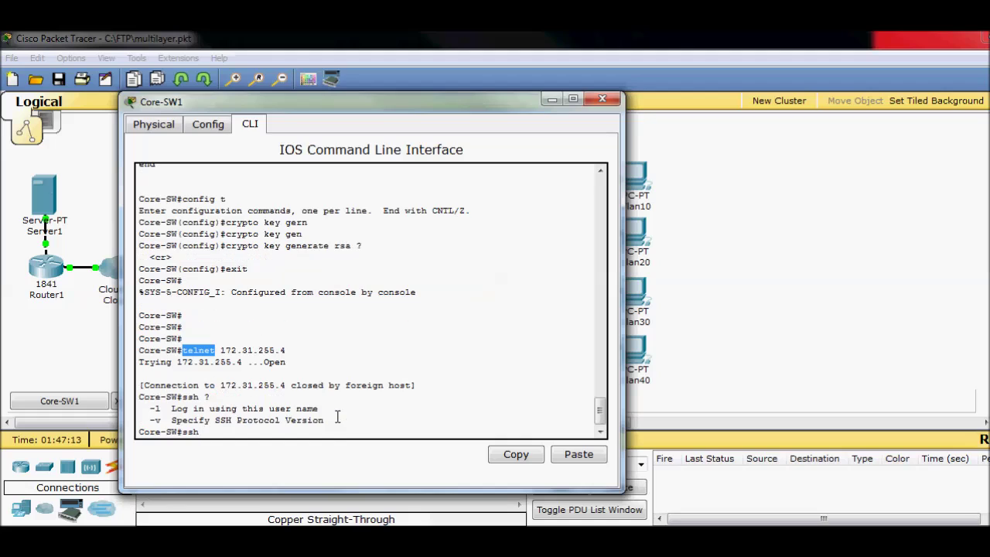
type("-l Cisco 172.31.255.4")
key("Return")
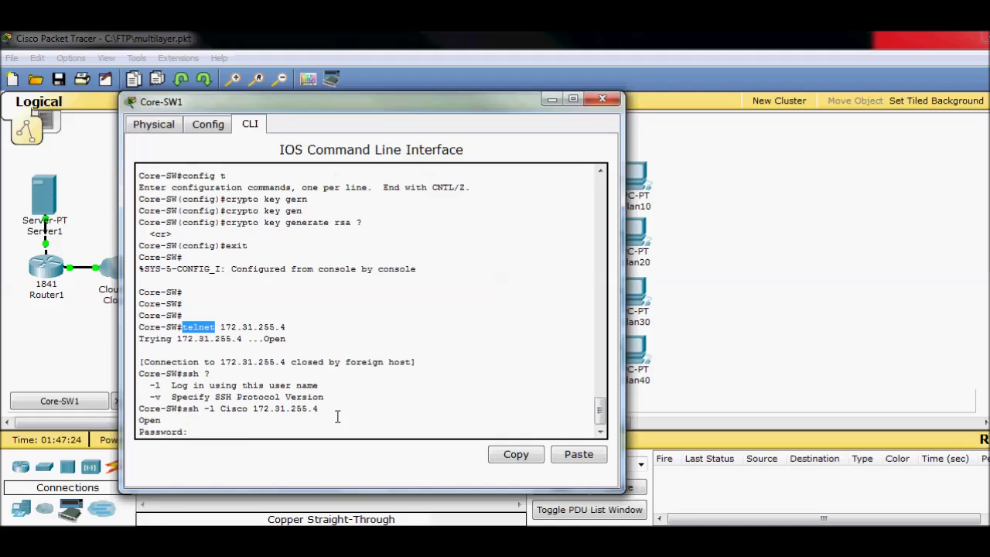
key("Return")
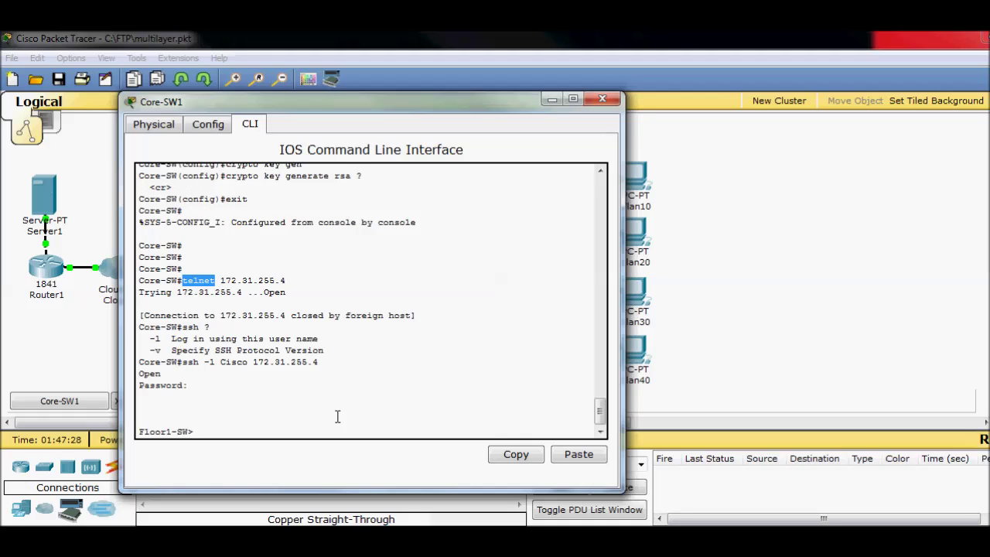
- Enter enable mode on Floor1-SW with its password and run sh run
type("en")
key("Return")
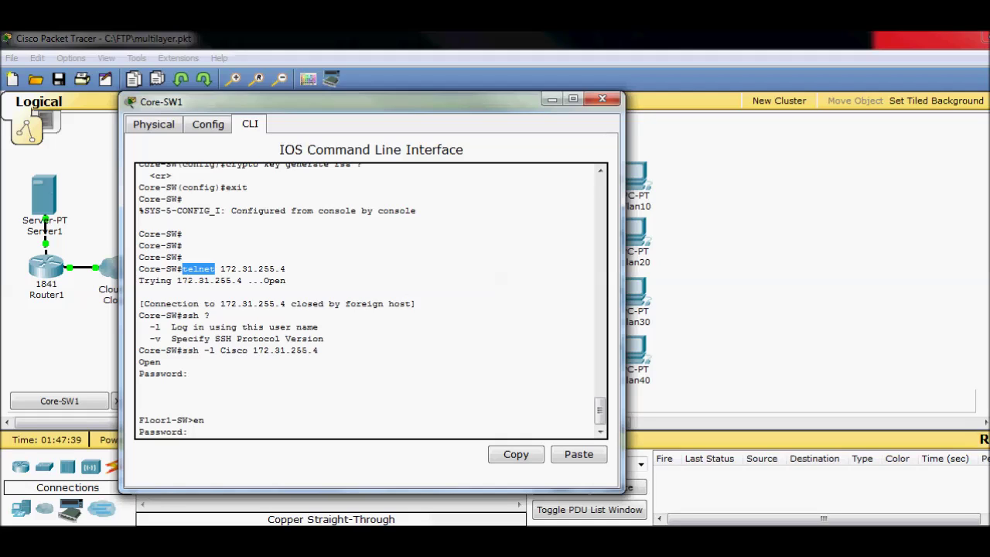
key("Return")
type("sh run")
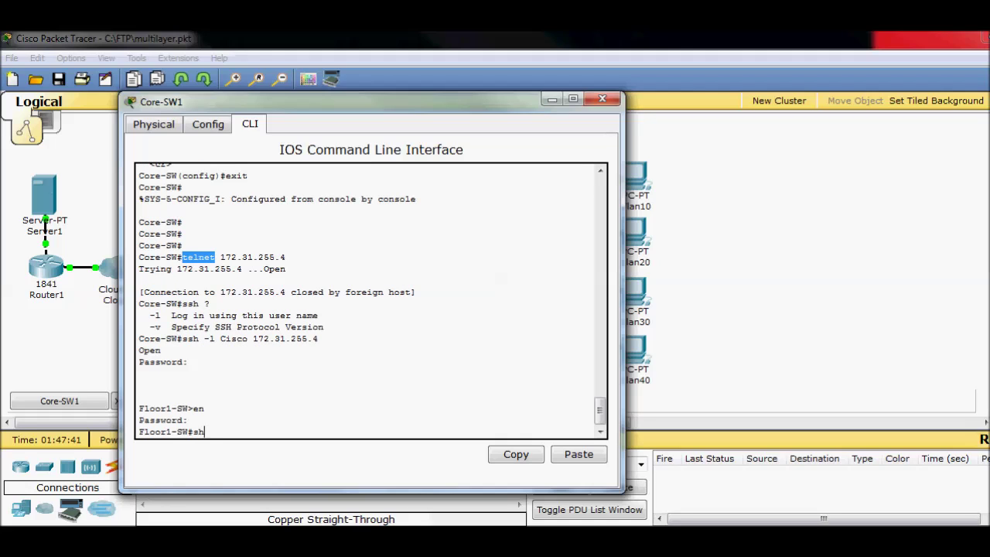
key("Return")
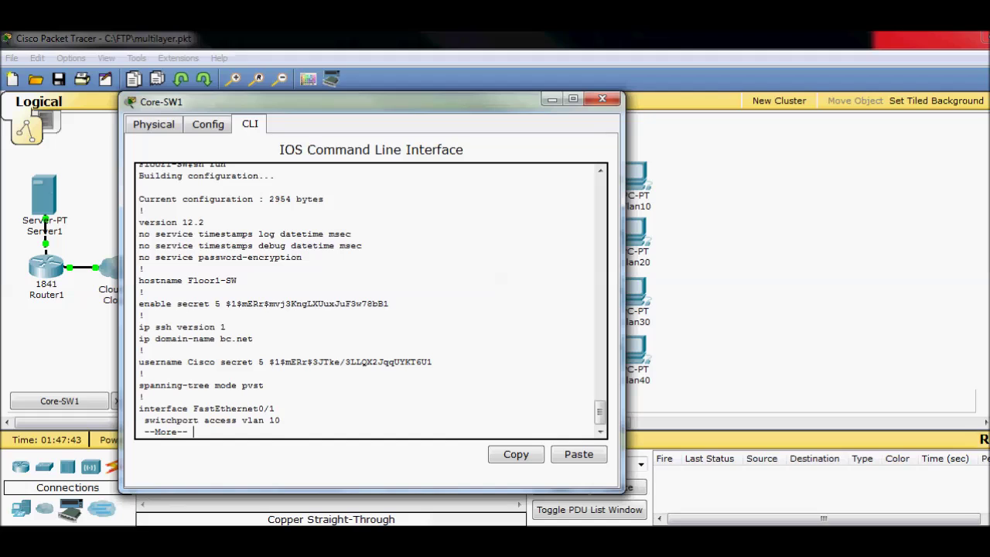
- Page Floor1-SW's config and highlight the ip default-gateway address
key("space")
key("space")
key("space")
key("space")
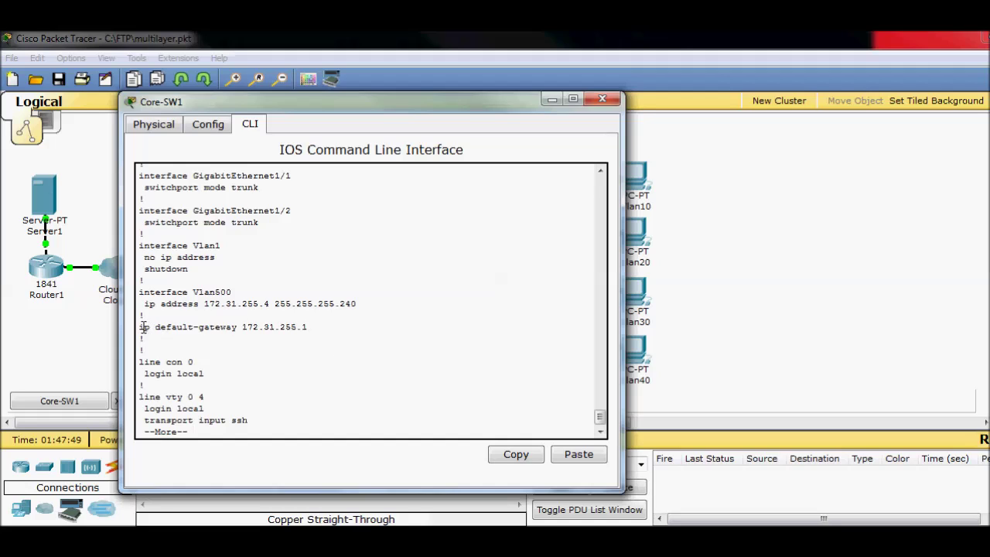
left_click_drag(142, 326, 316, 328)
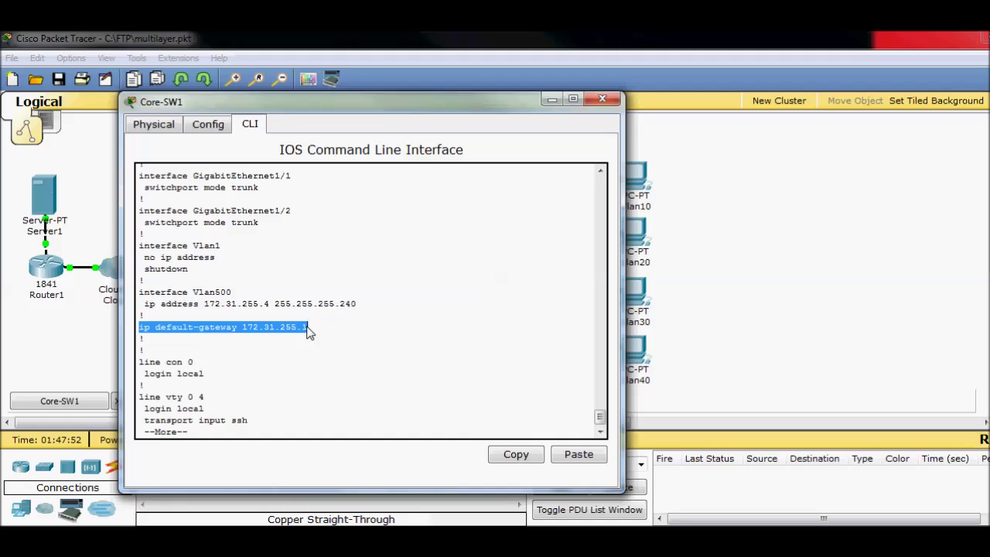
left_click(314, 330)
left_click_drag(314, 331, 242, 331)
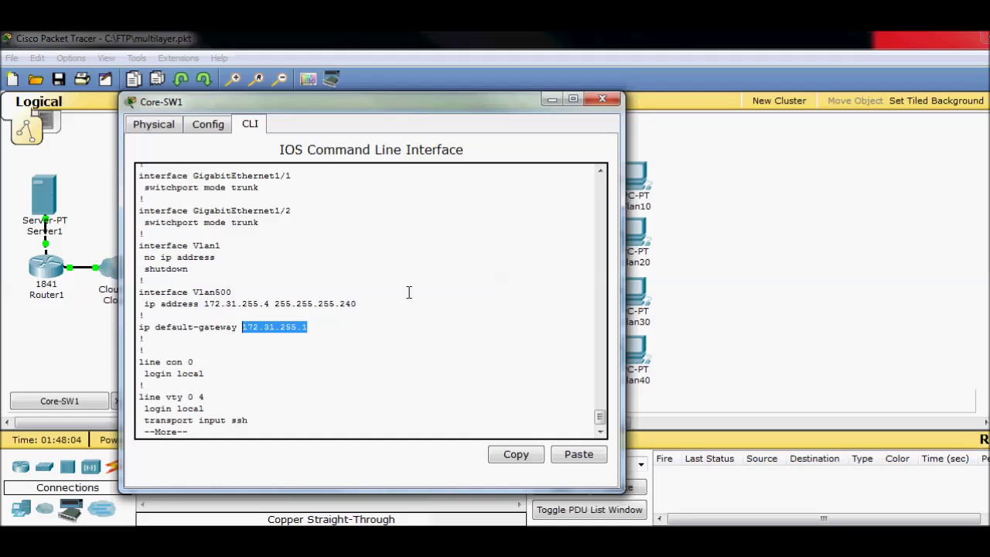
left_click_drag(316, 328, 244, 325)
left_click(256, 368)
- Highlight transport input ssh, login local, the username line and the enable secret hash
left_click_drag(249, 420, 143, 420)
left_click(277, 418)
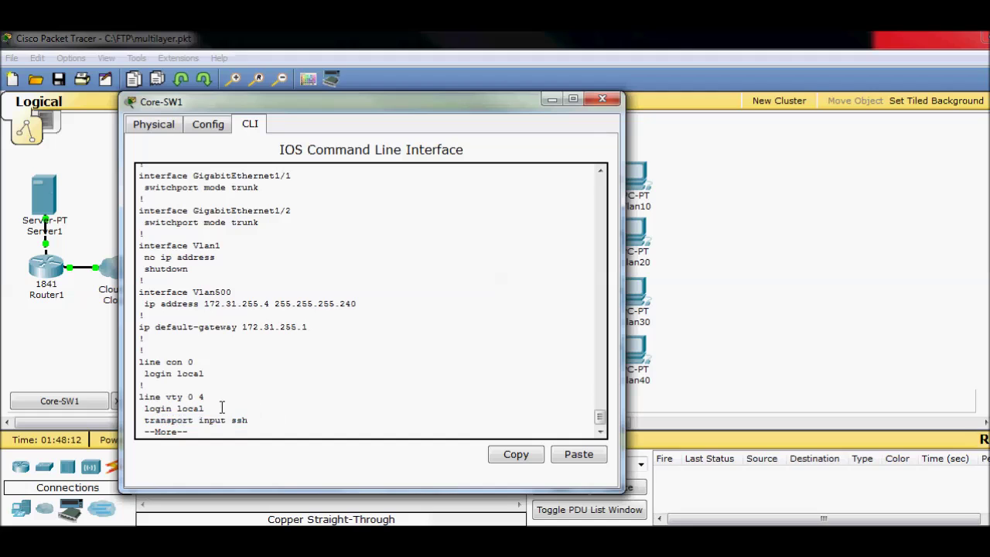
left_click_drag(221, 408, 147, 405)
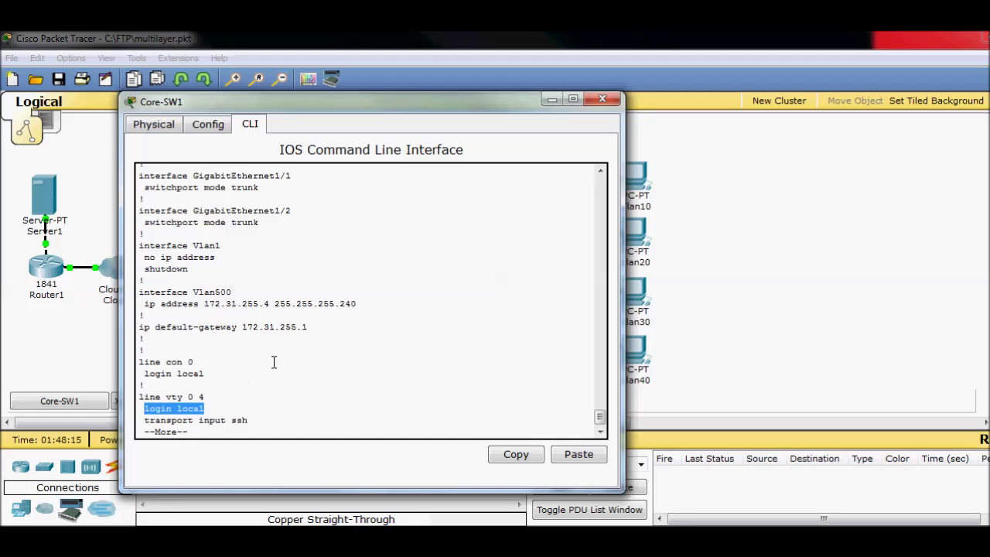
scroll(274, 359, "up", 20)
scroll(272, 358, "up", 20)
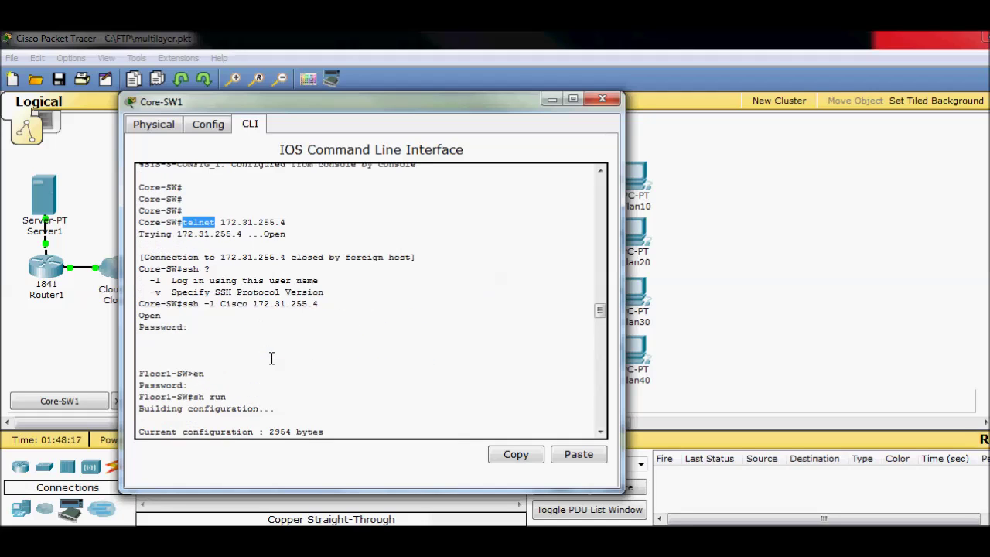
scroll(272, 358, "down", 4)
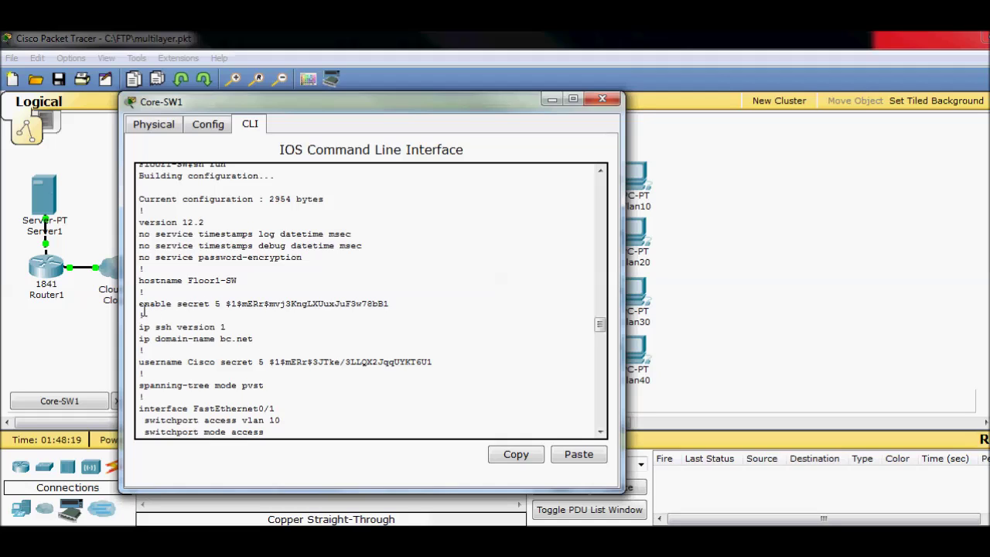
left_click_drag(144, 361, 442, 363)
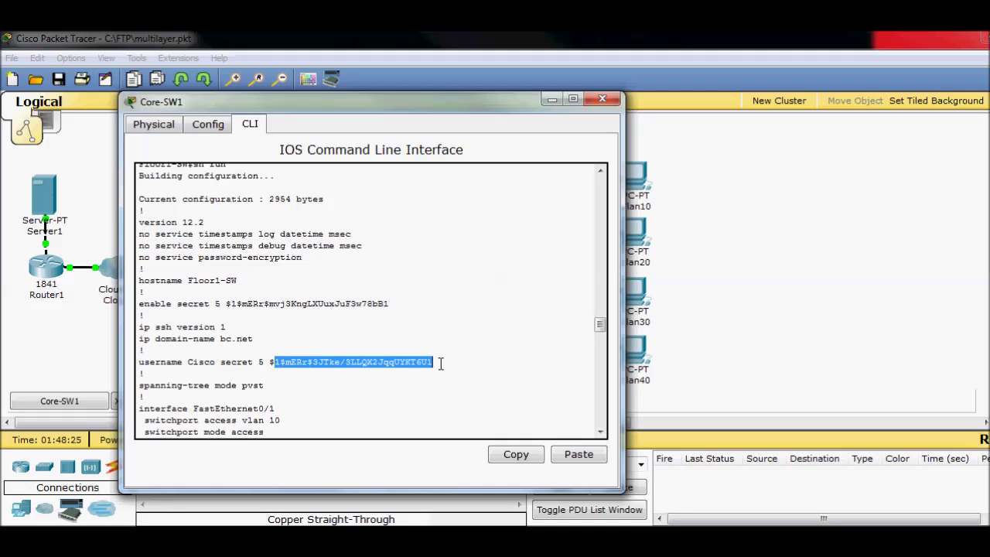
left_click(448, 354)
left_click_drag(389, 304, 221, 312)
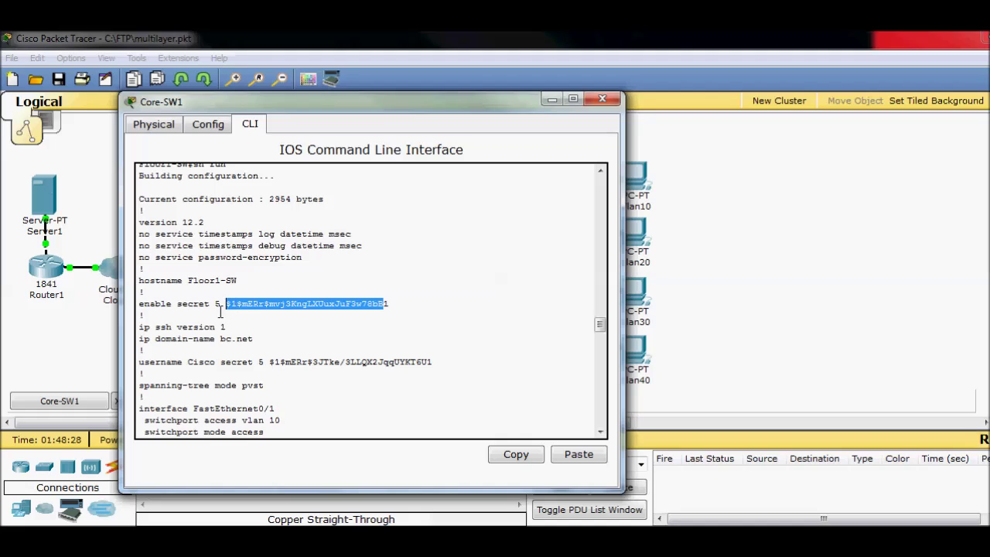
left_click(456, 355)
scroll(468, 369, "down", 20)
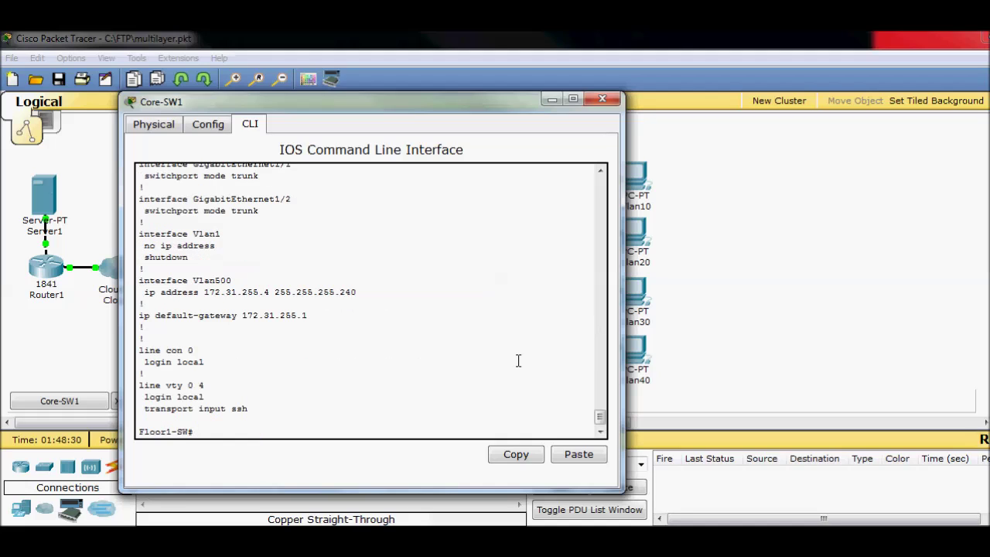
- Log out of Floor1-SW, minimize the Core-SW1 window, then restore it later
type("logout")
key("Return")
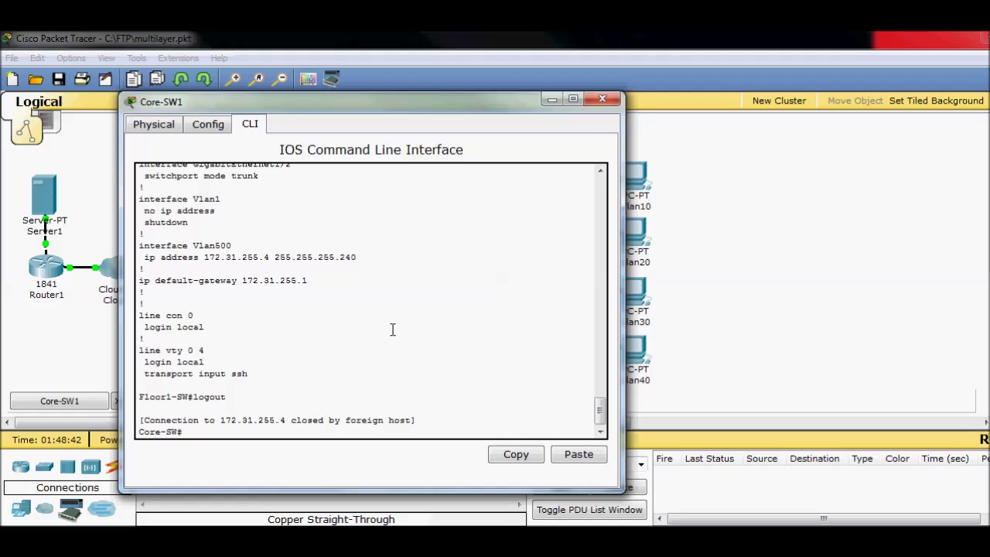
left_click(551, 100)
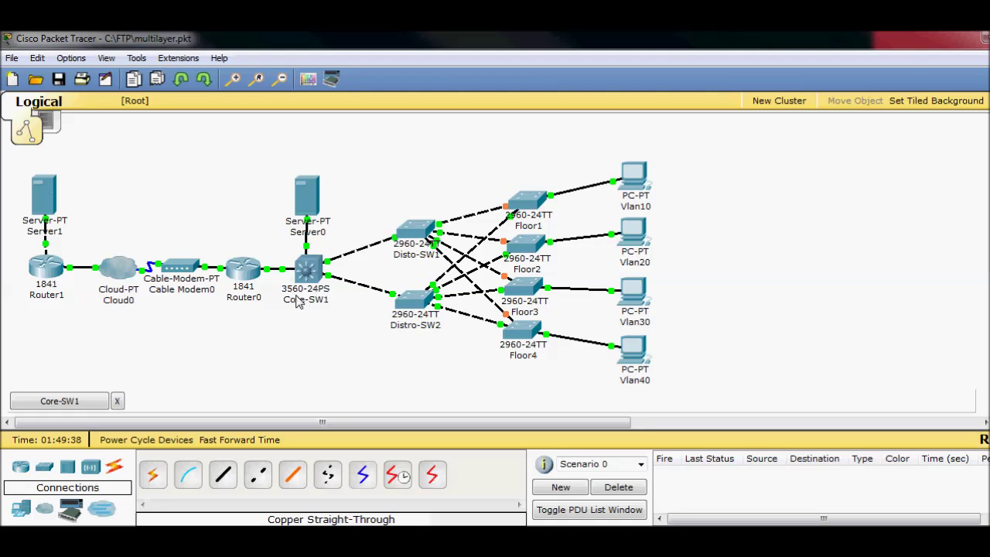
left_click(85, 405)
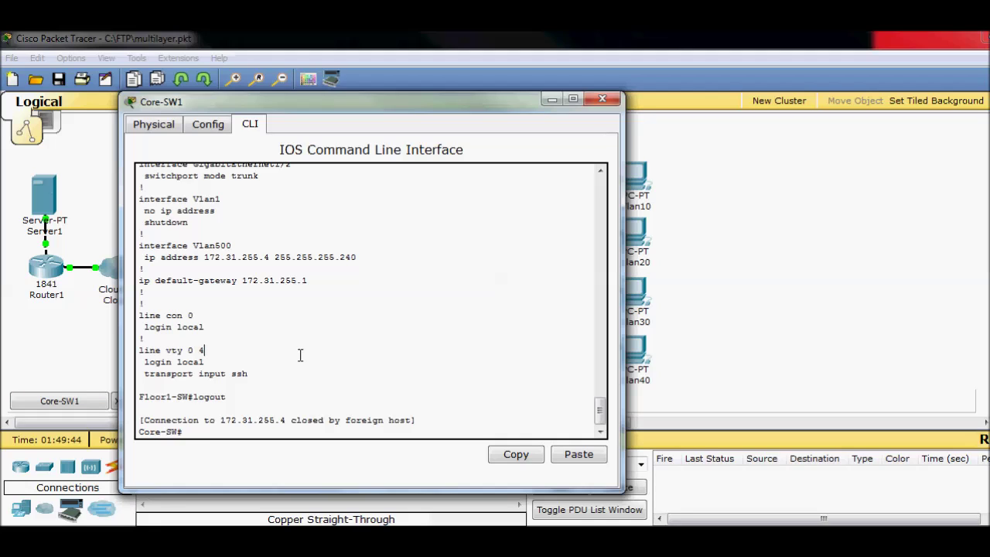
- Run sh run on Core-SW1, highlight ip routing, and stop the listing
key("Return")
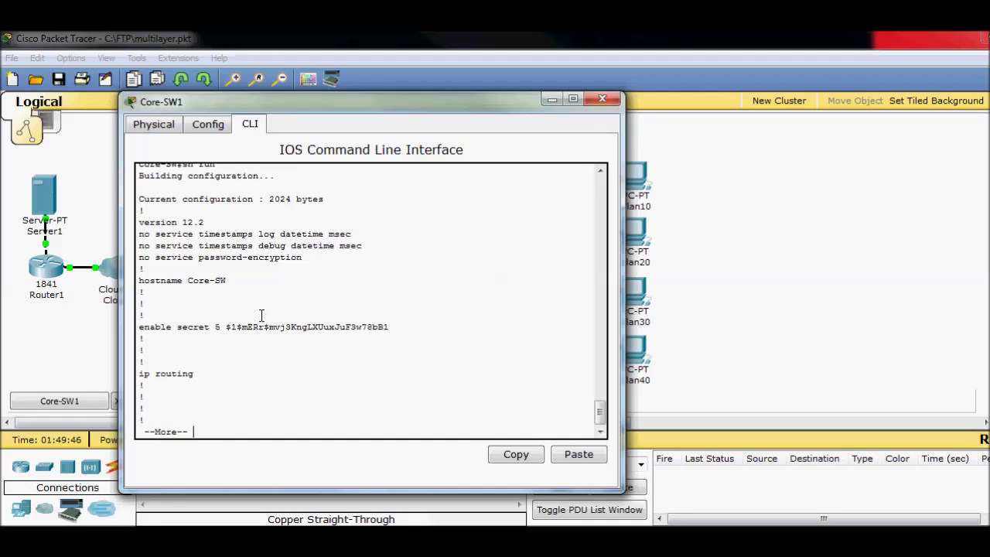
left_click_drag(191, 380, 138, 375)
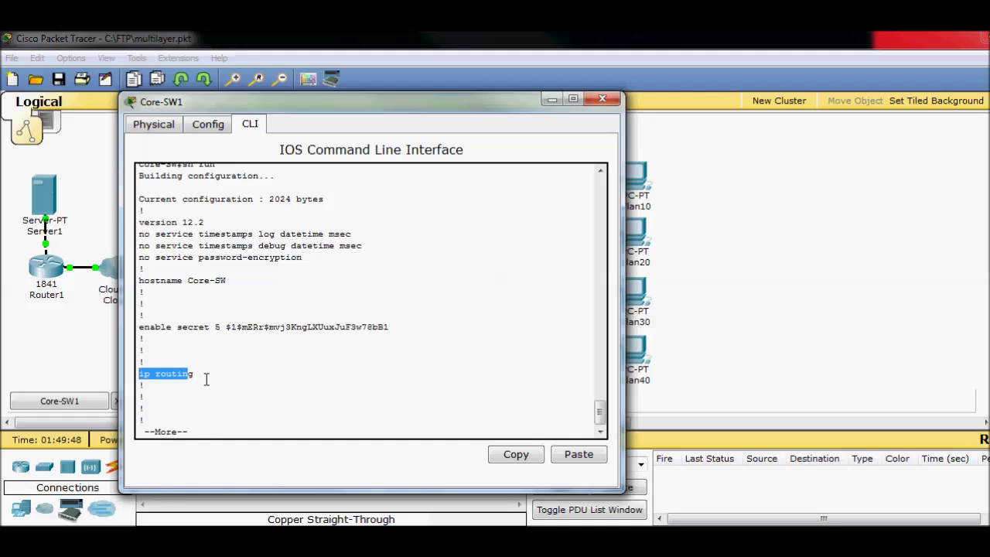
left_click_drag(206, 379, 136, 377)
key("ctrl+c")
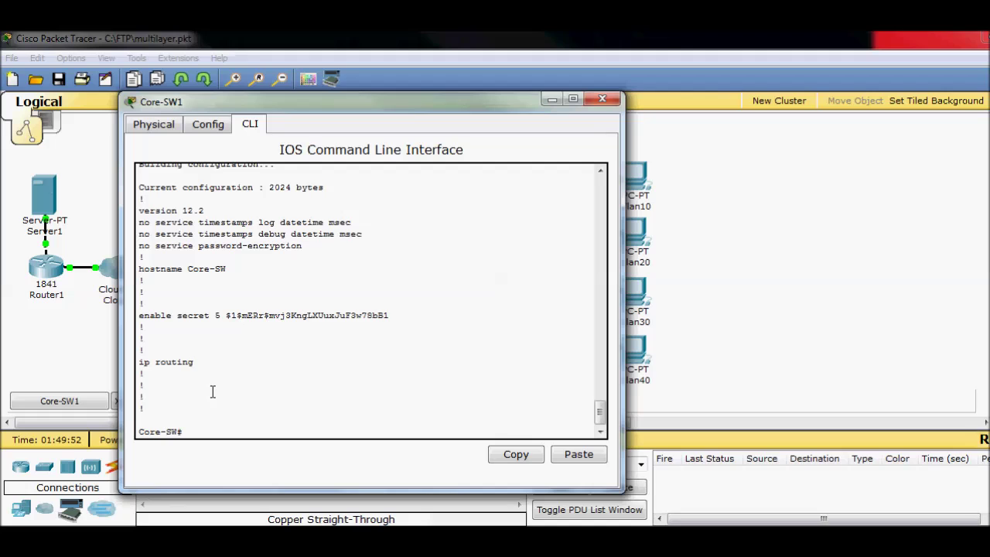
- Rerun sh ru and mark FastEthernet0/1's description, no switchport and 192.168.0.2 255.255.255.252 address
type("sh ru")
key("Return")
key("space")
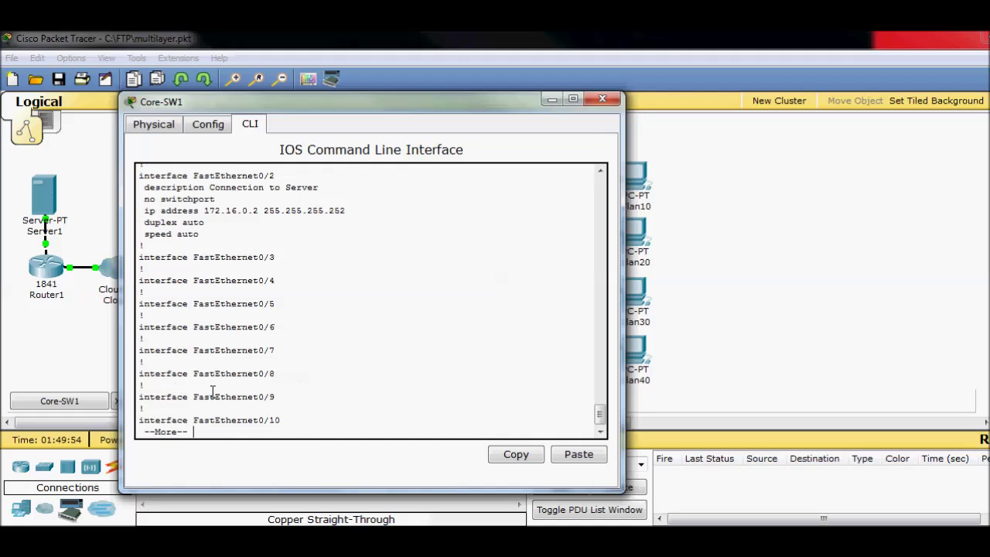
scroll(224, 356, "up", 7)
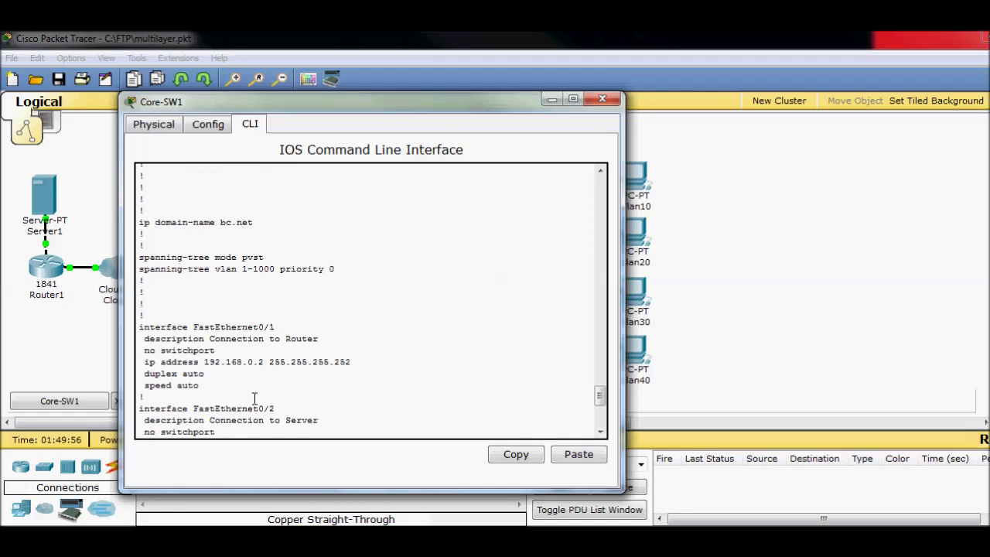
left_click_drag(142, 329, 284, 332)
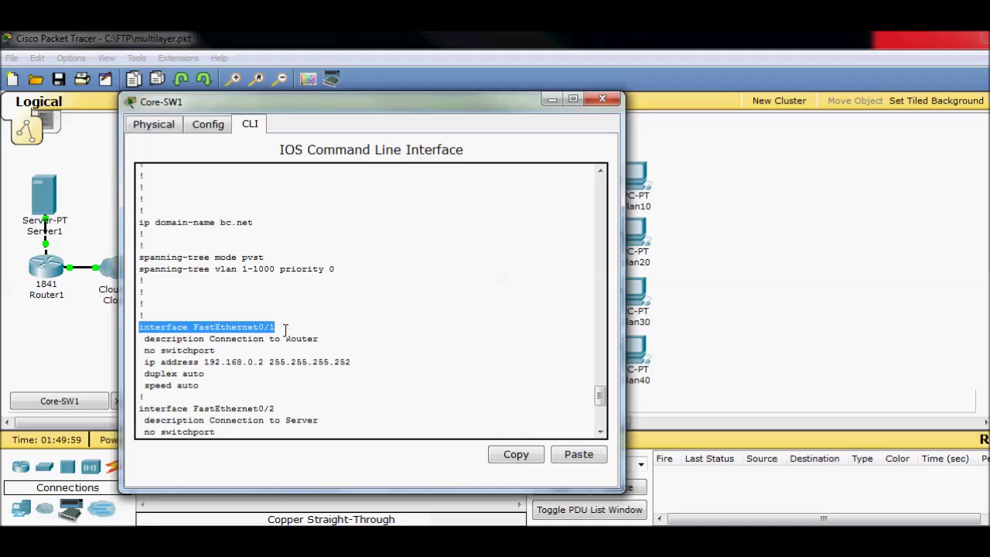
left_click_drag(145, 351, 218, 350)
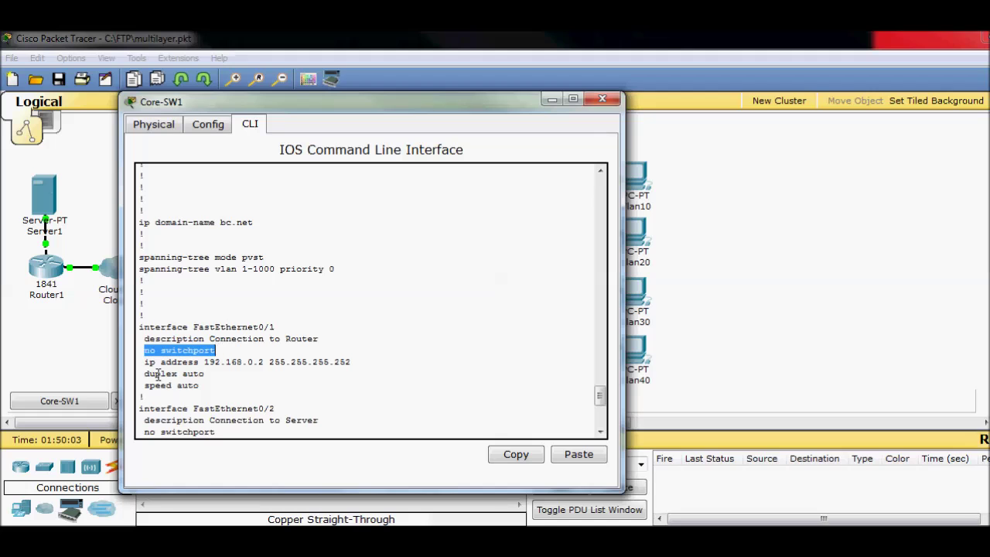
left_click_drag(145, 362, 358, 364)
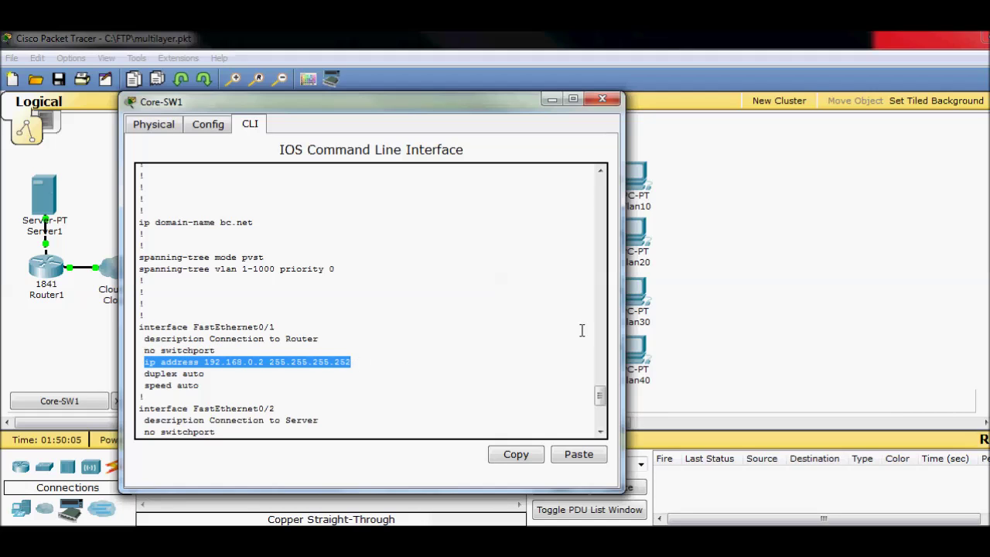
left_click_drag(519, 103, 359, 201)
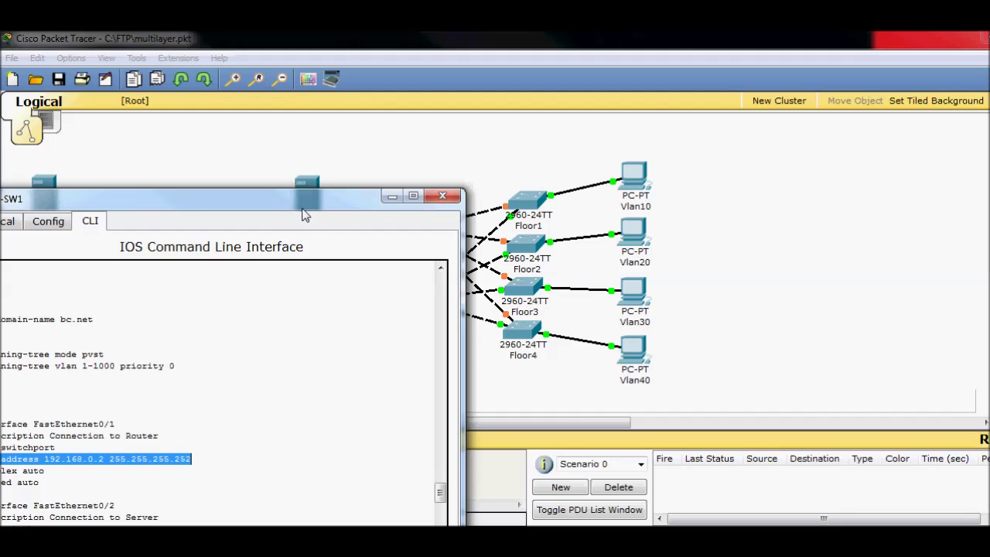
left_click_drag(314, 205, 480, 94)
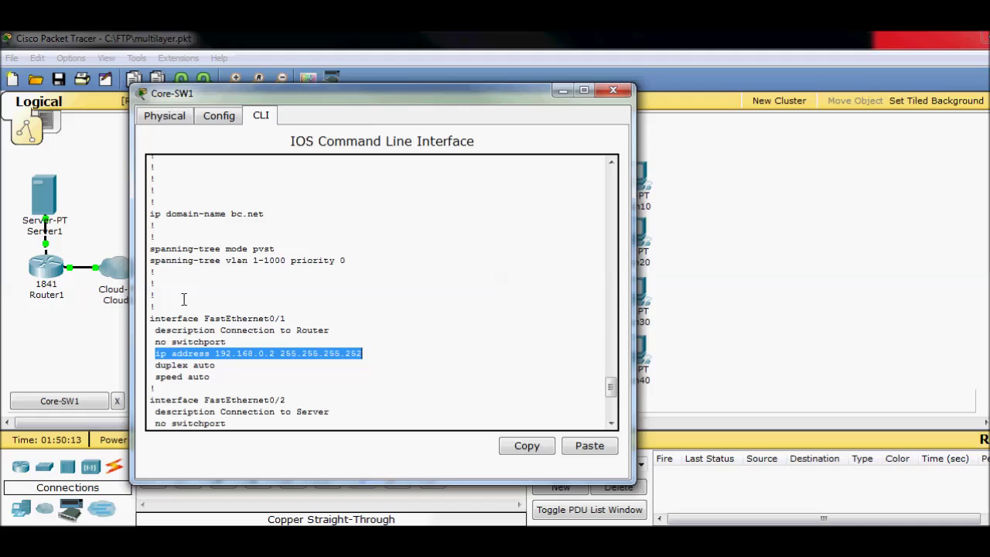
left_click_drag(156, 343, 246, 337)
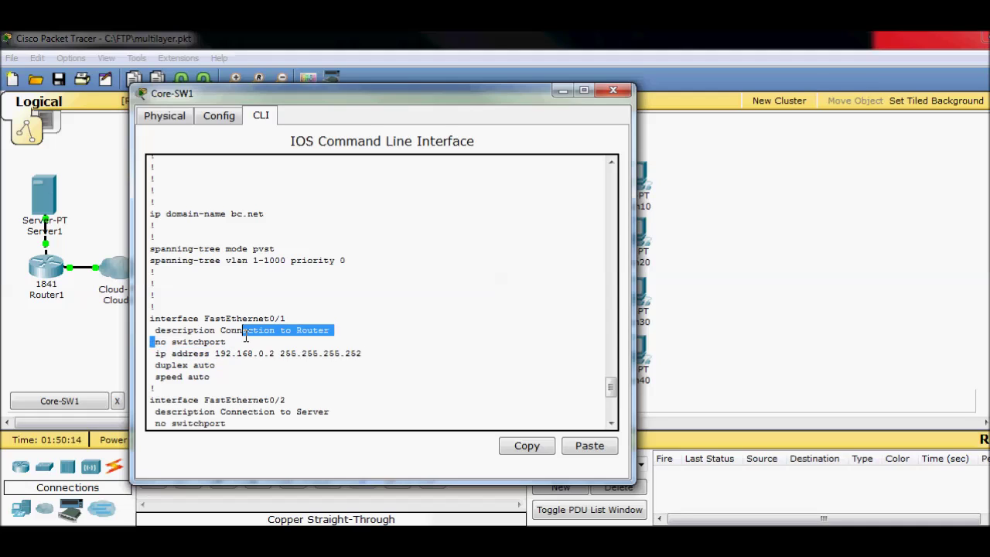
left_click_drag(157, 353, 366, 358)
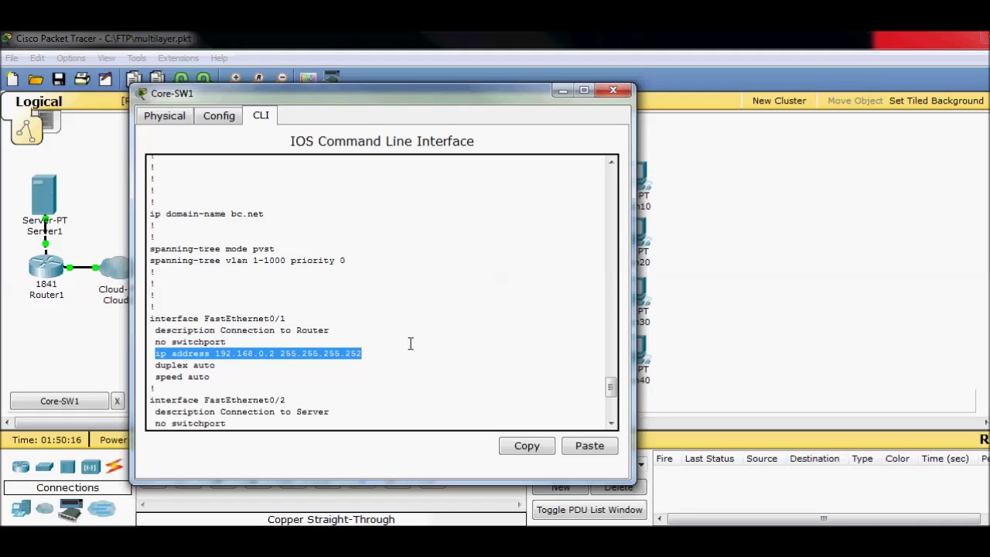
- Reposition the Core-SW1 window to compare its config with the topology
left_click_drag(395, 106, 699, 108)
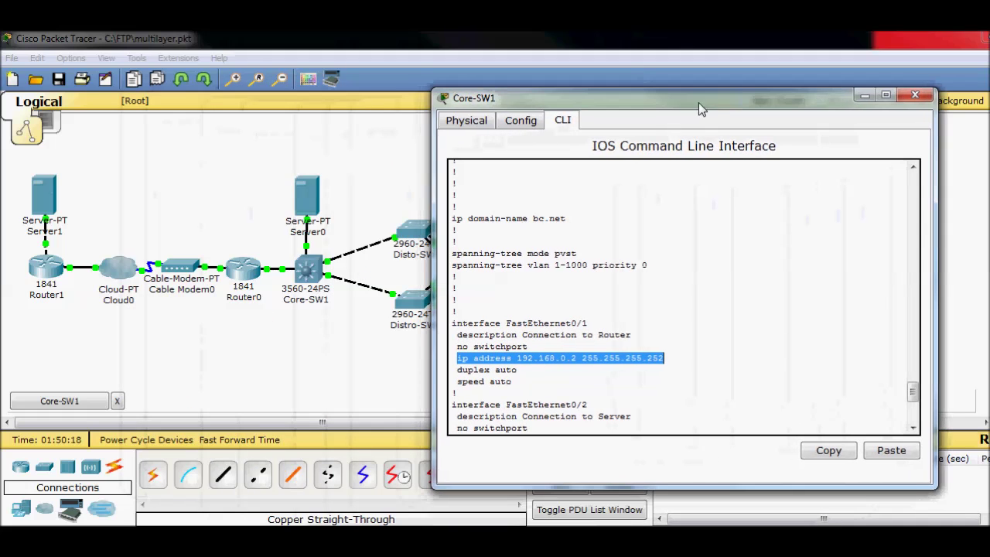
left_click(243, 319)
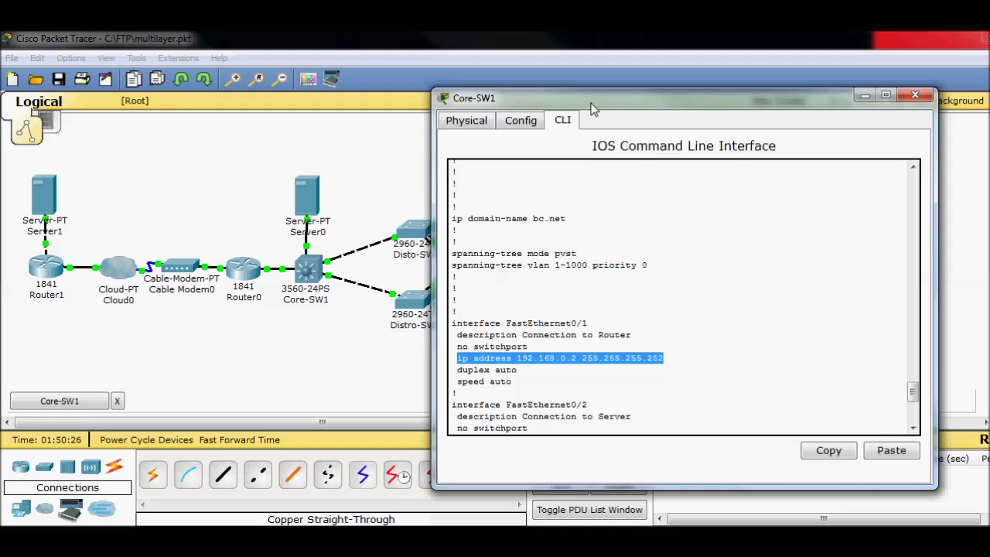
left_click_drag(592, 104, 348, 101)
left_click(396, 411)
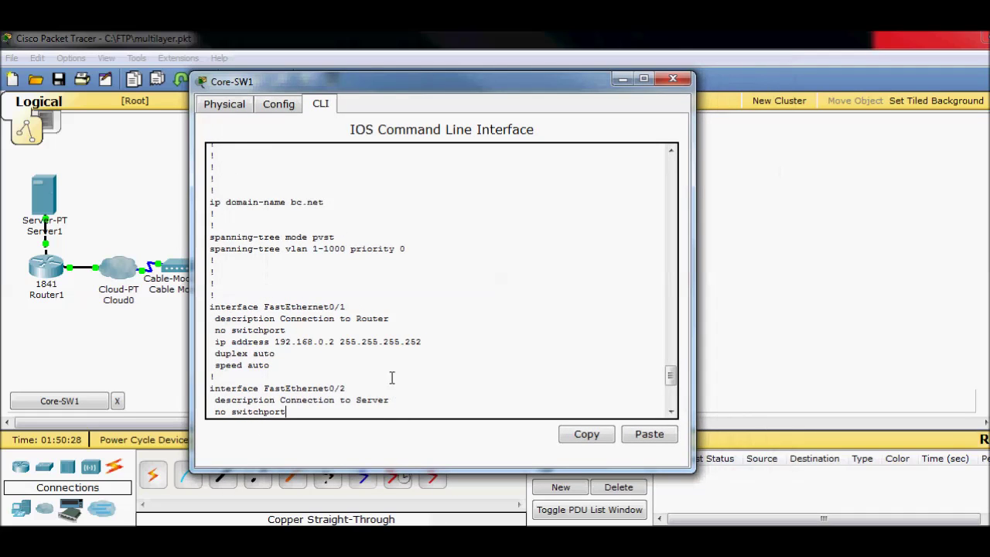
left_click_drag(310, 85, 549, 92)
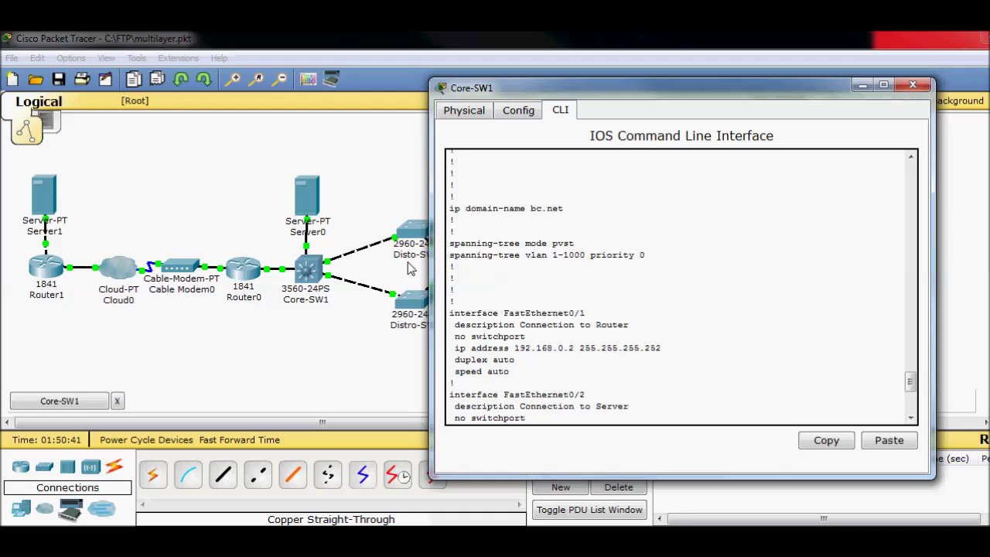
left_click_drag(592, 89, 377, 77)
- Highlight the interface Vlan20 helper-address section in Core-SW1's running-config, then minimize the window
key("space")
key("space")
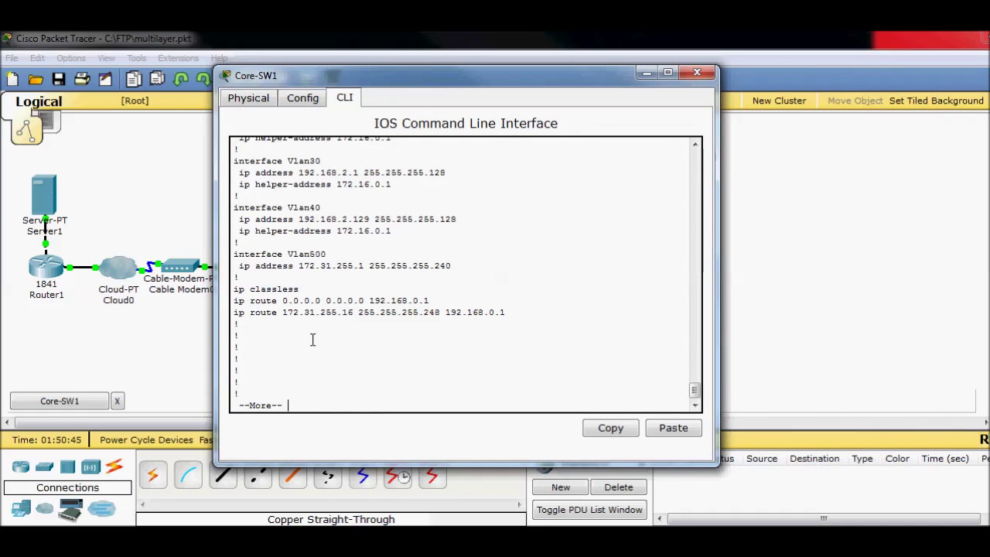
scroll(314, 340, "up", 3)
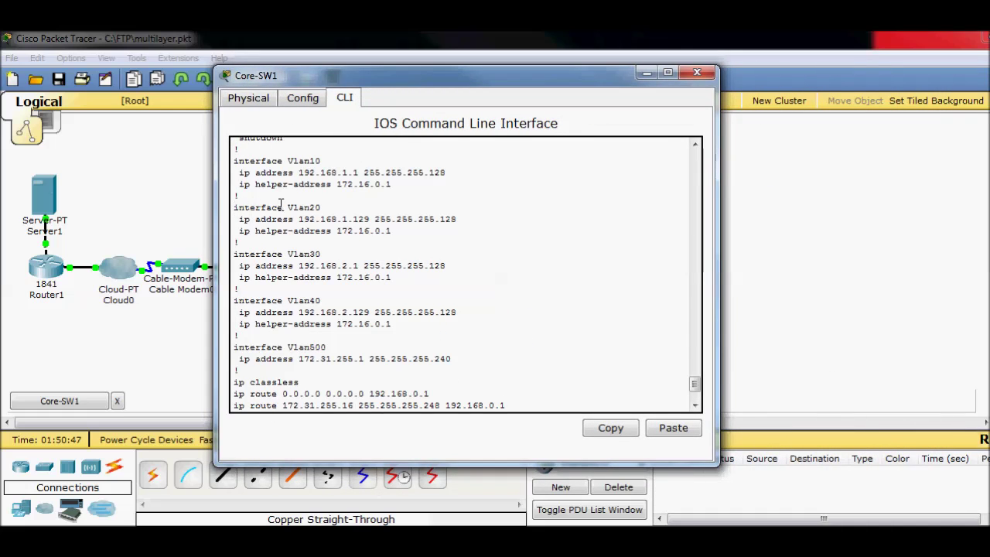
left_click_drag(282, 203, 343, 202)
left_click(468, 220)
left_click_drag(615, 82, 451, 104)
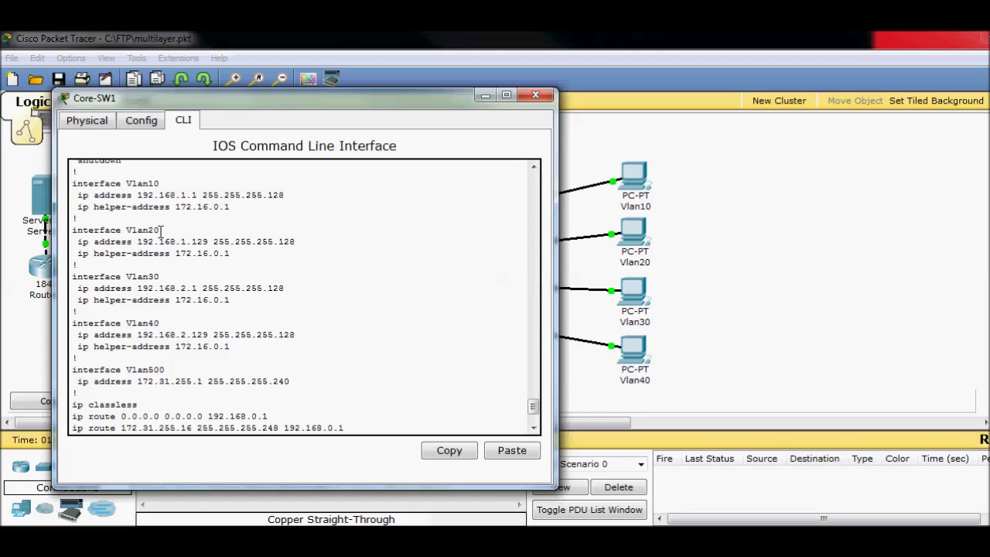
left_click(487, 95)
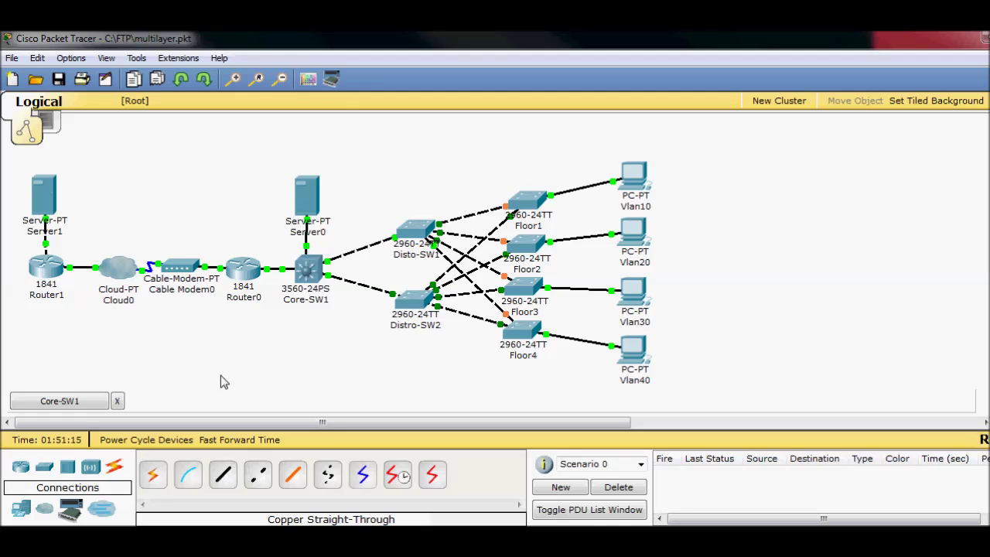
- Restore Core-SW1, highlight Vlan40's helper address 172.16.0.1, minimize it again, and open Server0
left_click(97, 401)
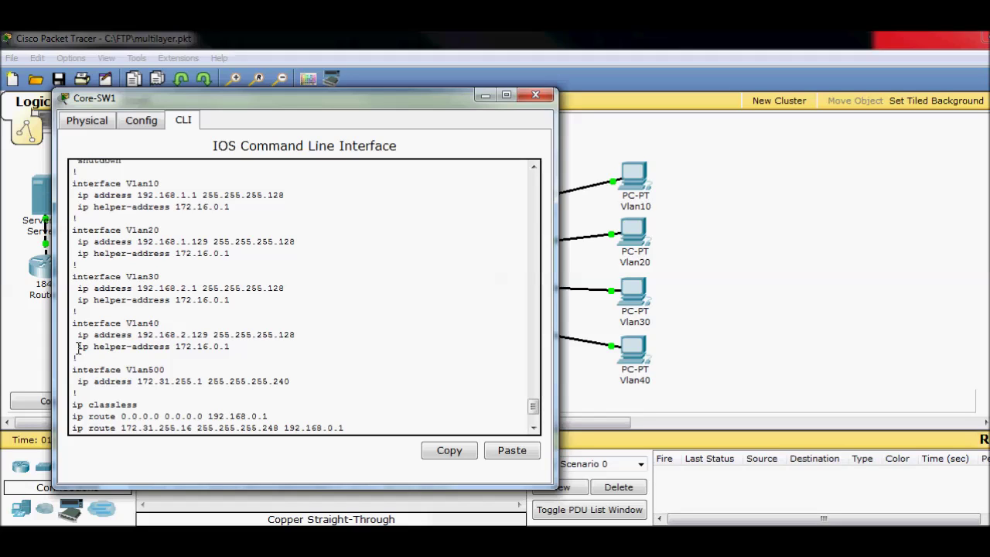
left_click_drag(78, 348, 254, 347)
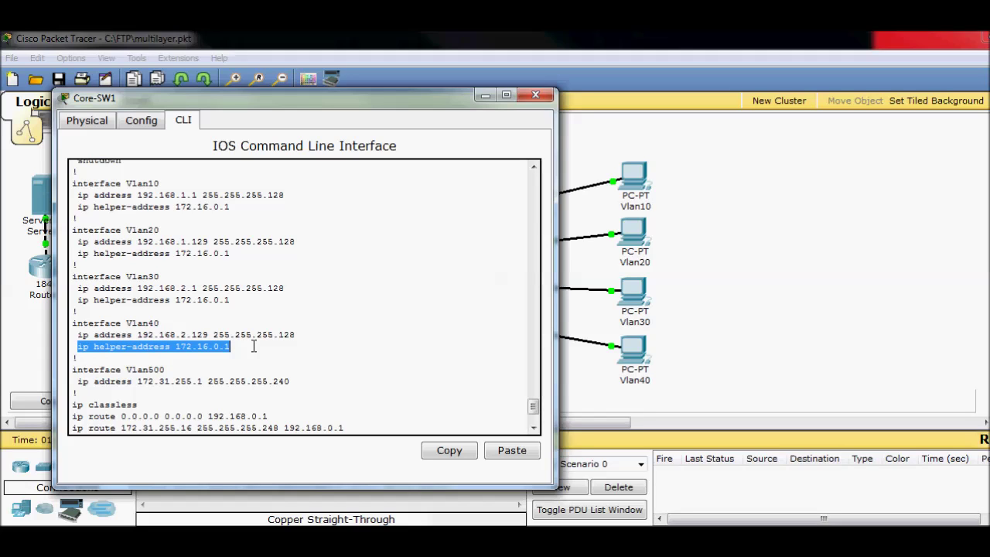
left_click(488, 96)
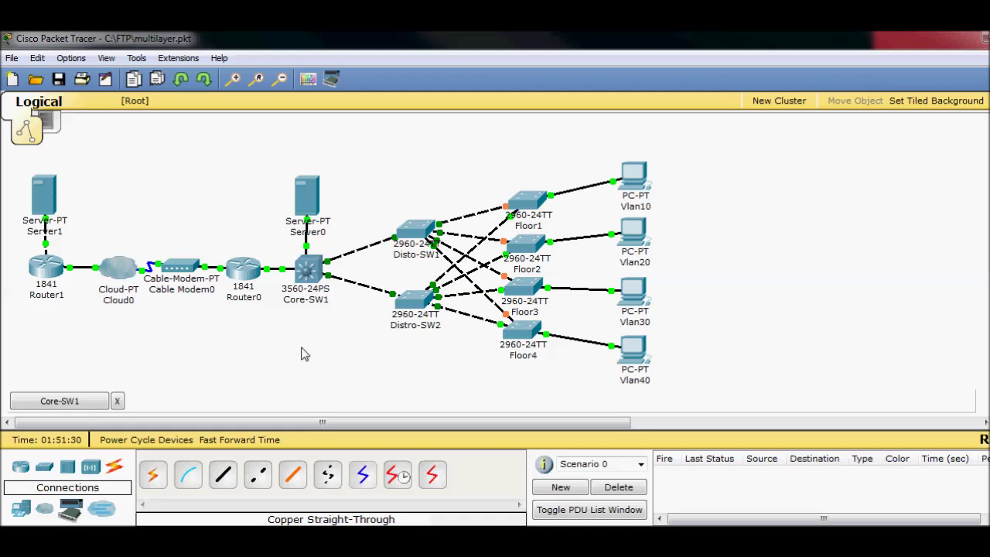
left_click(304, 192)
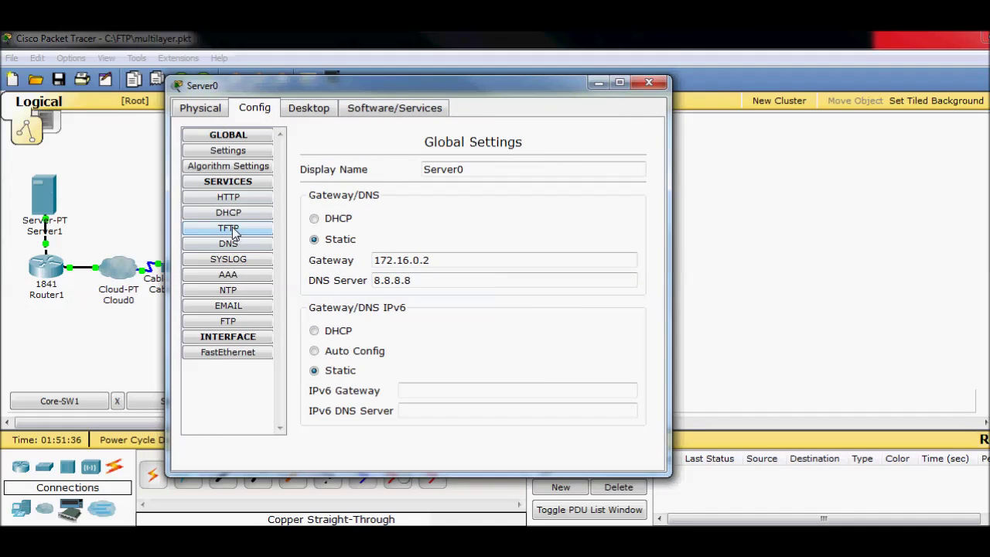
- Inspect Server0's Vlan10–Vlan40 DHCP pools in an enlarged dialog, close it, and restore Core-SW1's CLI
left_click(235, 215)
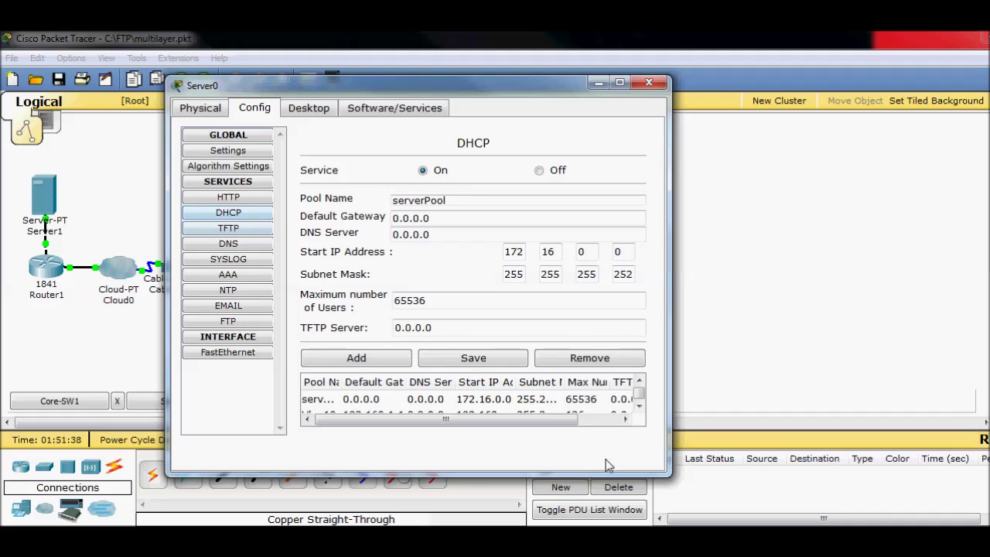
left_click_drag(666, 472, 814, 526)
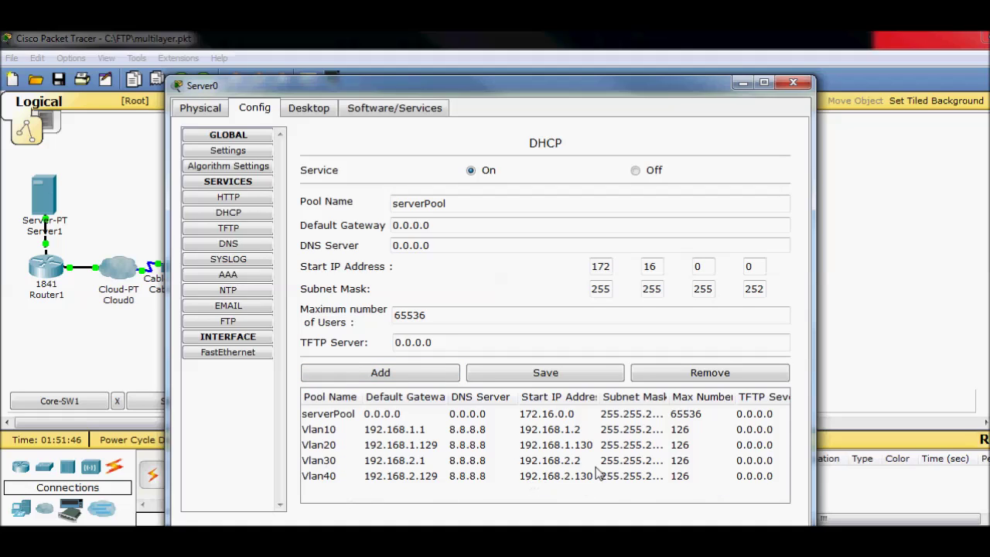
left_click(793, 82)
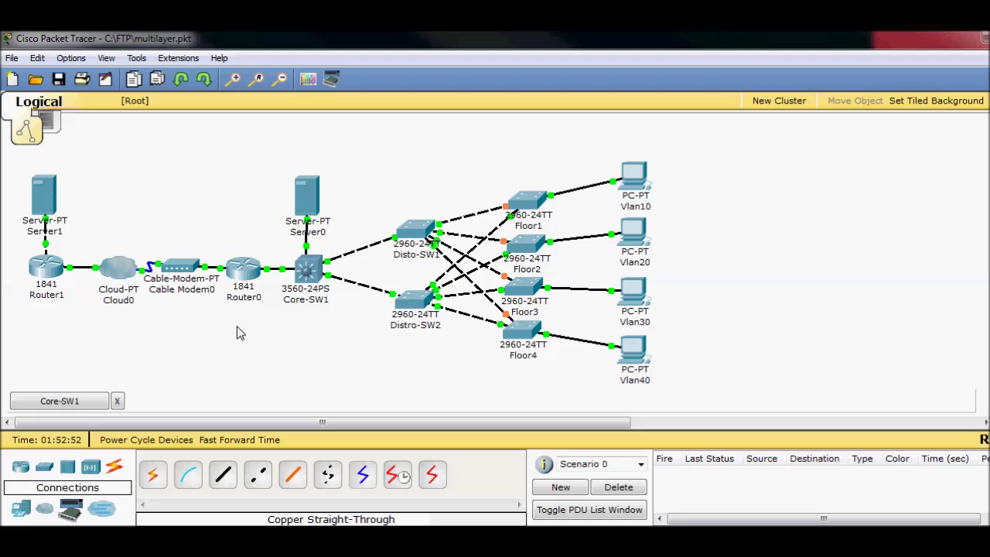
left_click(88, 401)
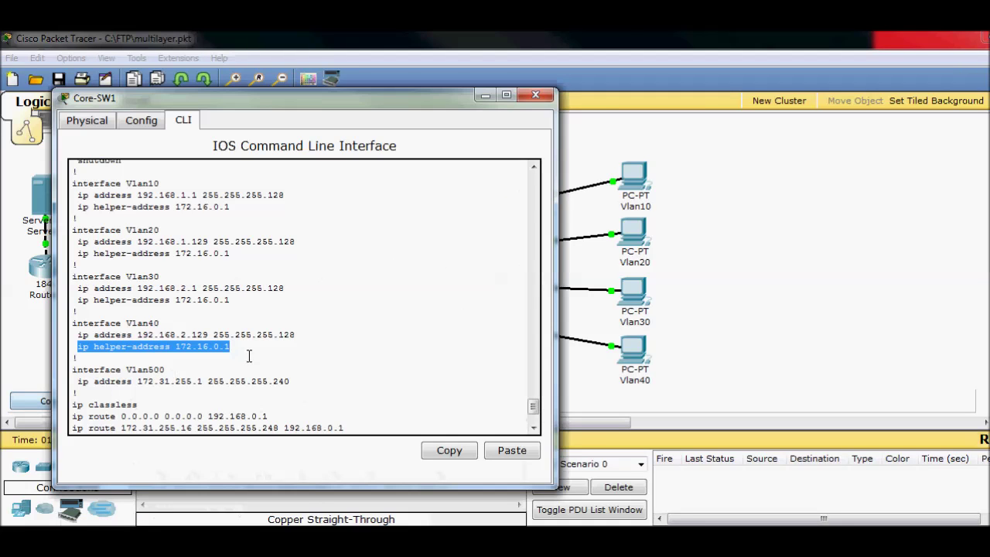
- Highlight Core-SW1's ip route 0.0.0.0 0.0.0.0 192.168.0.1 line, then minimize the window
left_click(376, 359)
scroll(277, 352, "down", 6)
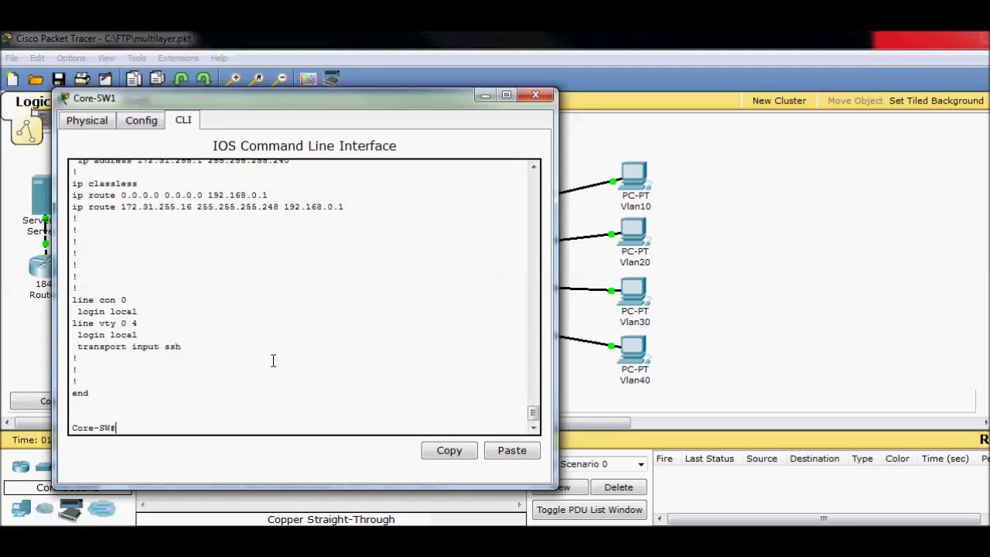
scroll(239, 334, "up", 5)
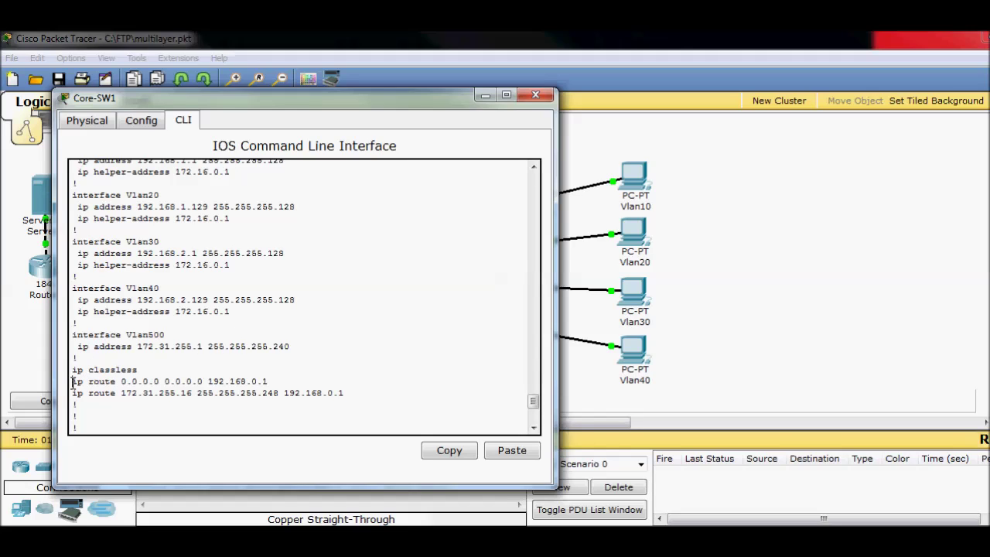
left_click_drag(73, 382, 269, 381)
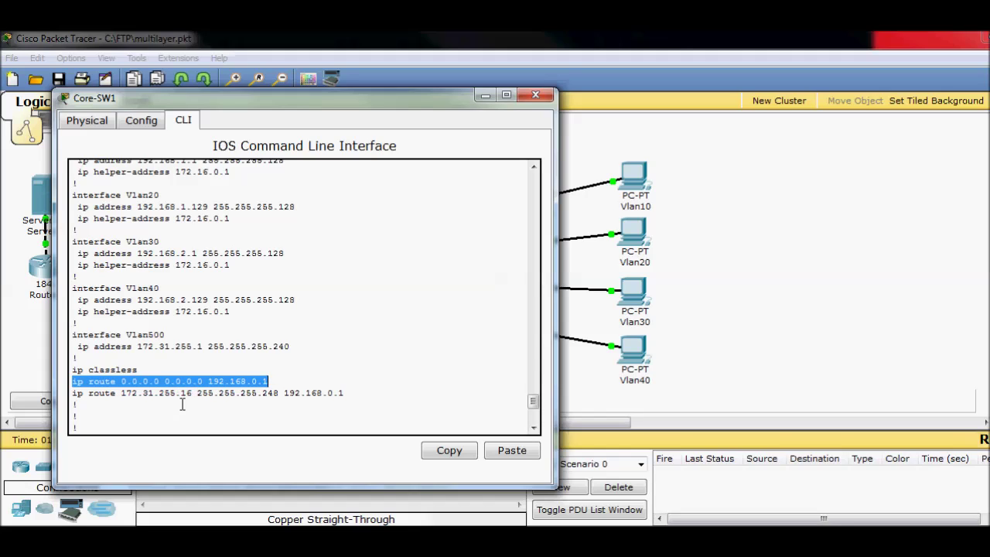
left_click(388, 385)
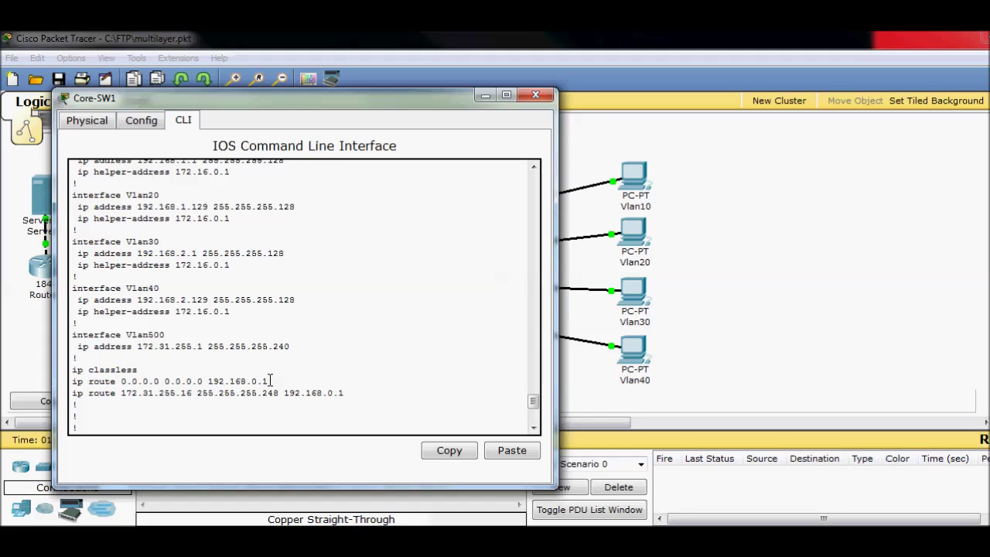
left_click_drag(267, 381, 77, 381)
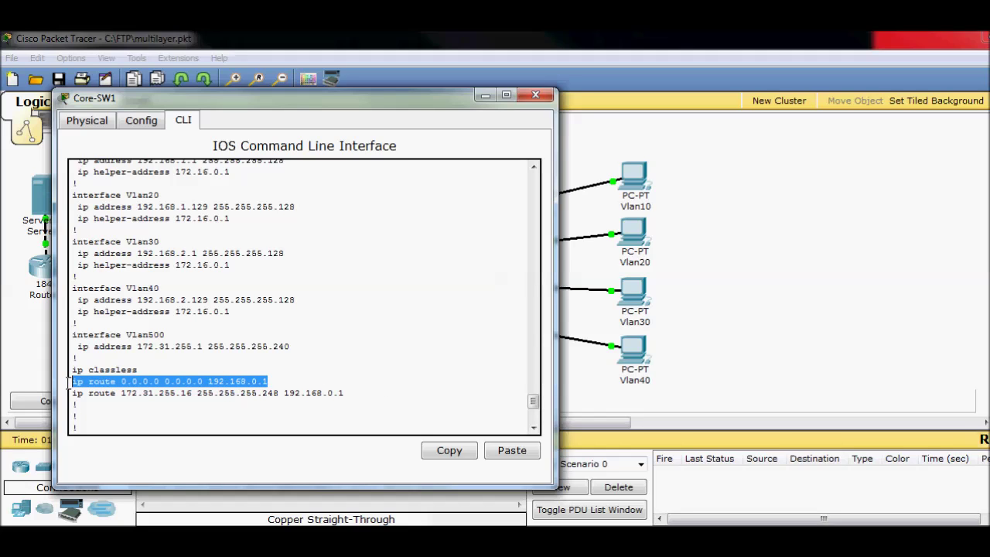
left_click(535, 94)
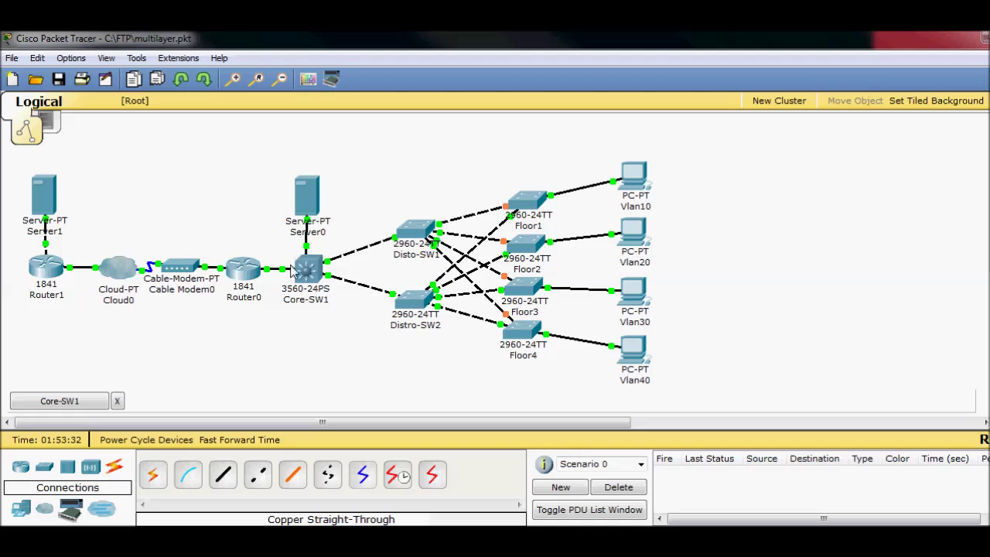
- Restore Core-SW1, highlight next hop 192.168.0.1, and shift the window to trace it to Router0
left_click(77, 407)
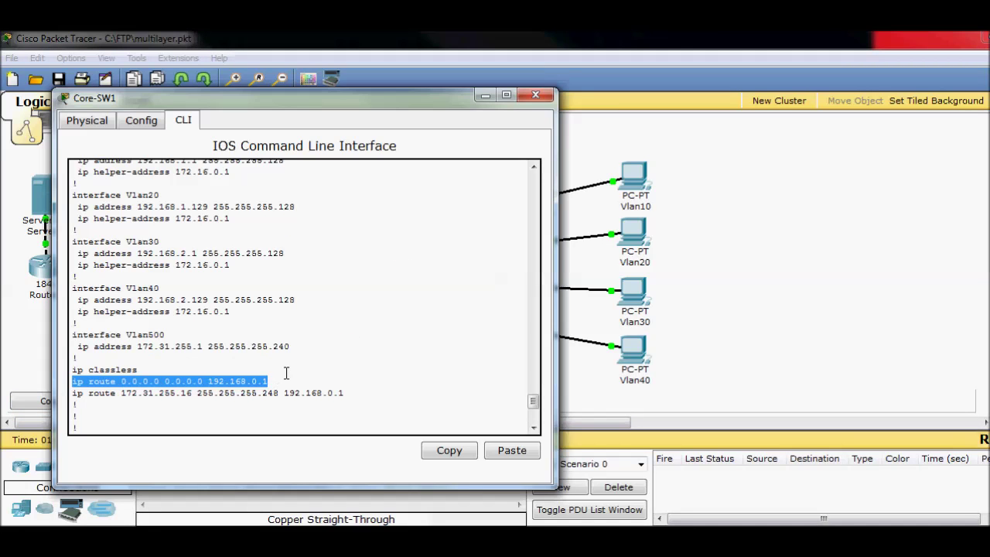
left_click_drag(267, 382, 210, 379)
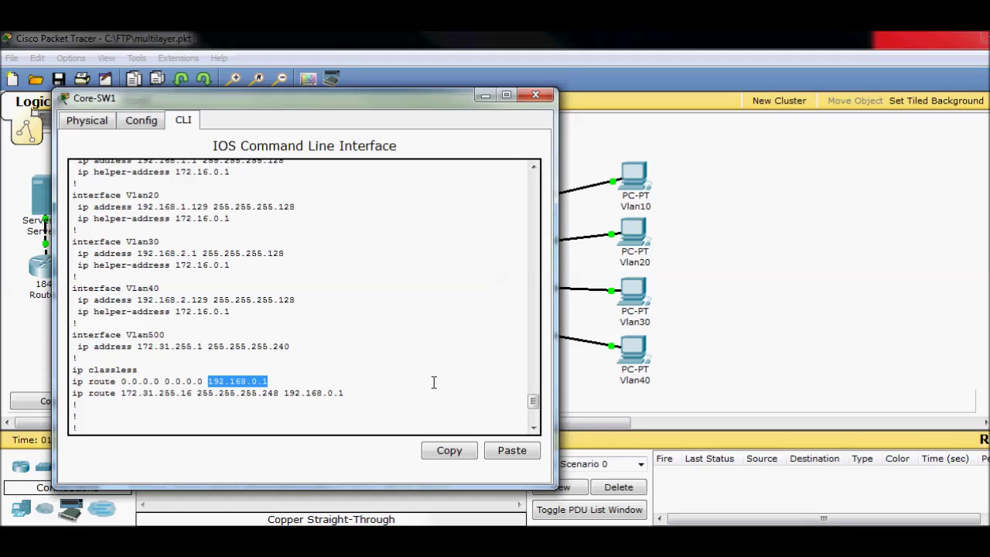
left_click_drag(414, 99, 438, 385)
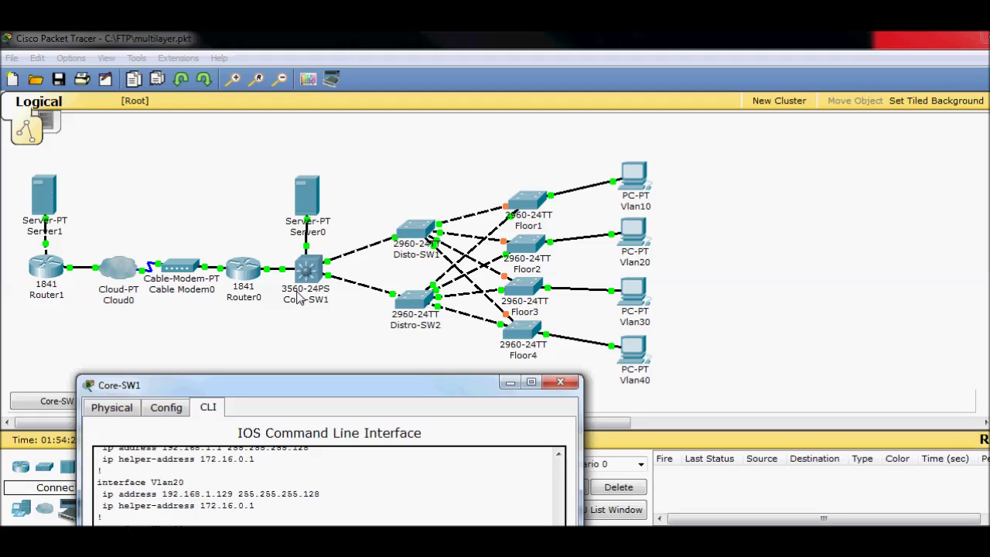
left_click_drag(345, 392, 378, 114)
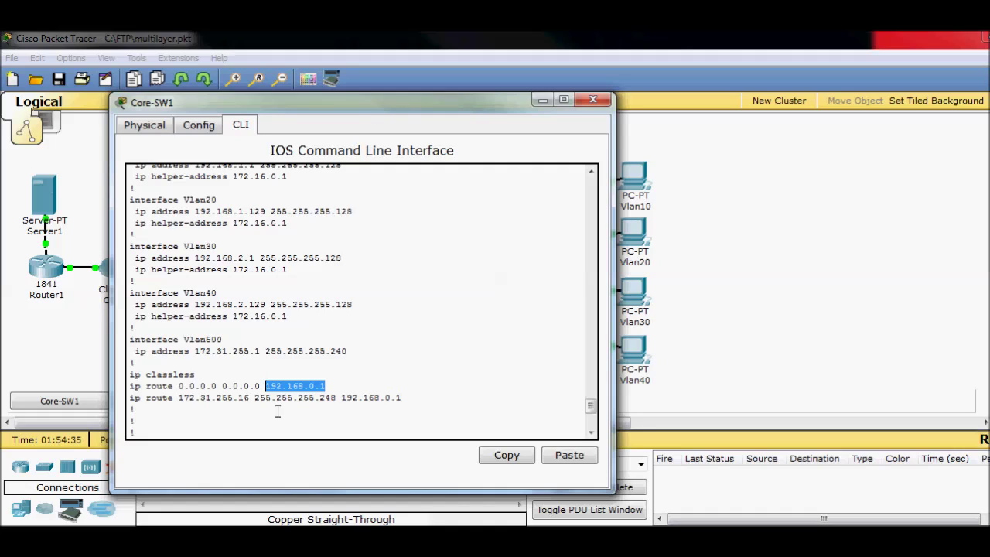
- Highlight Core-SW1's 172.31.255.16 and default route lines, move the window aside, and open Router0's CLI
left_click_drag(408, 397, 128, 398)
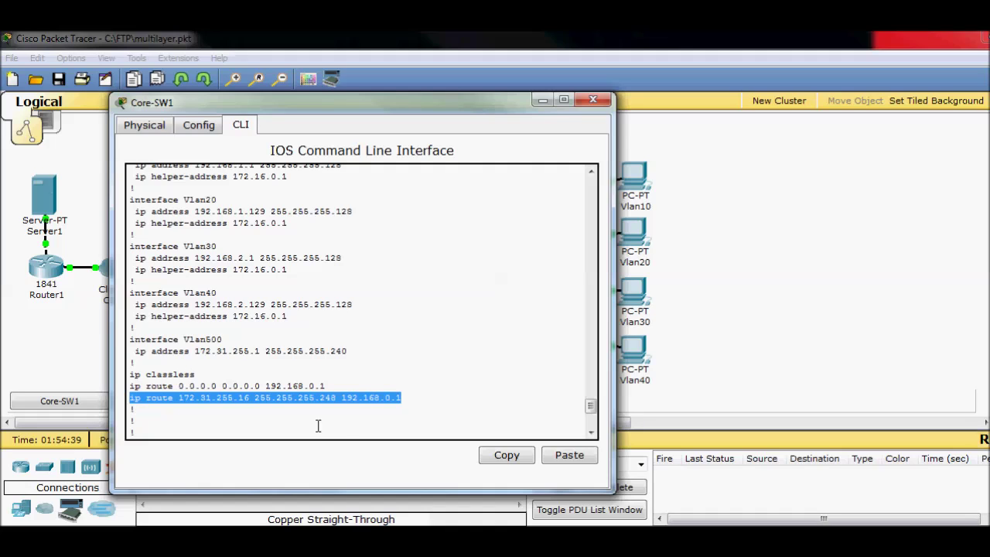
left_click_drag(391, 102, 733, 112)
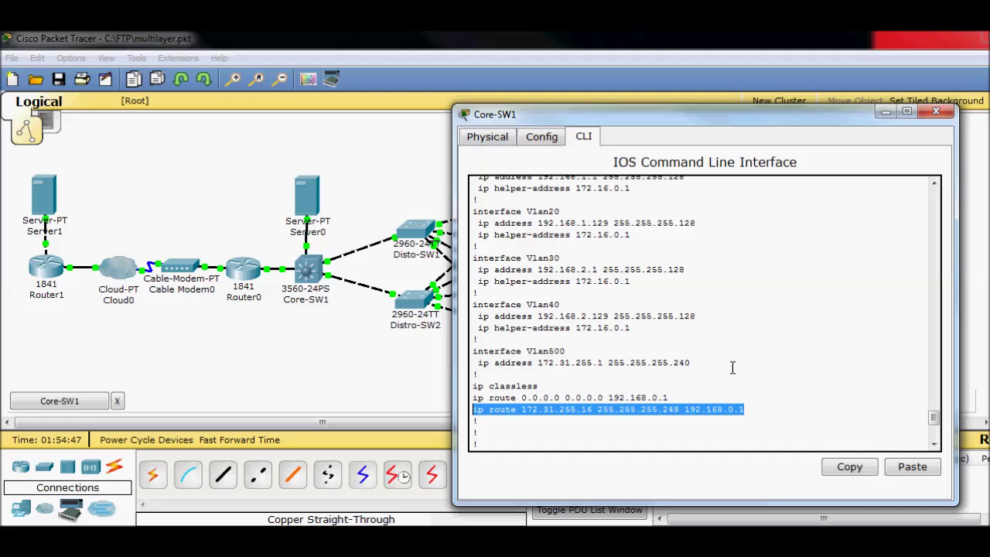
left_click(792, 408)
left_click_drag(731, 116, 449, 120)
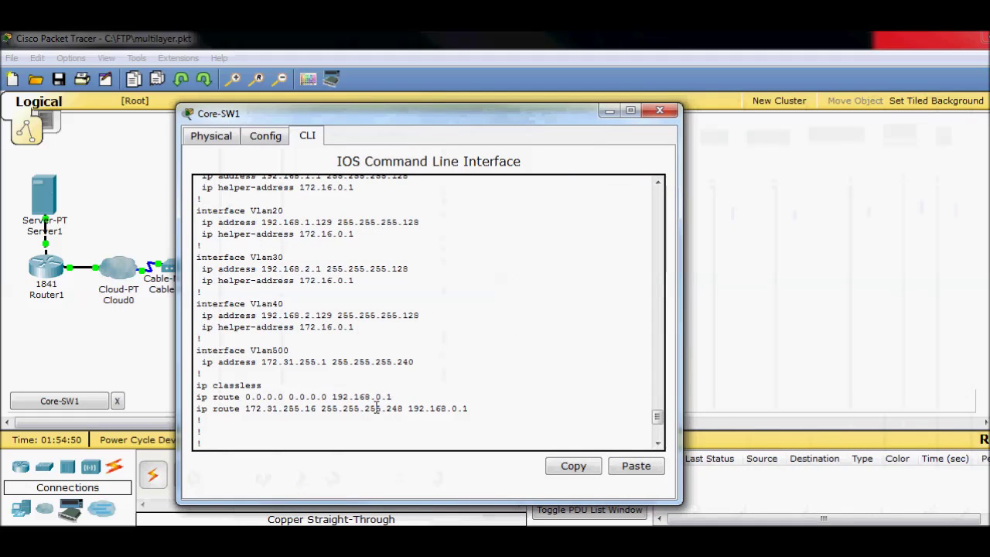
left_click_drag(392, 396, 196, 397)
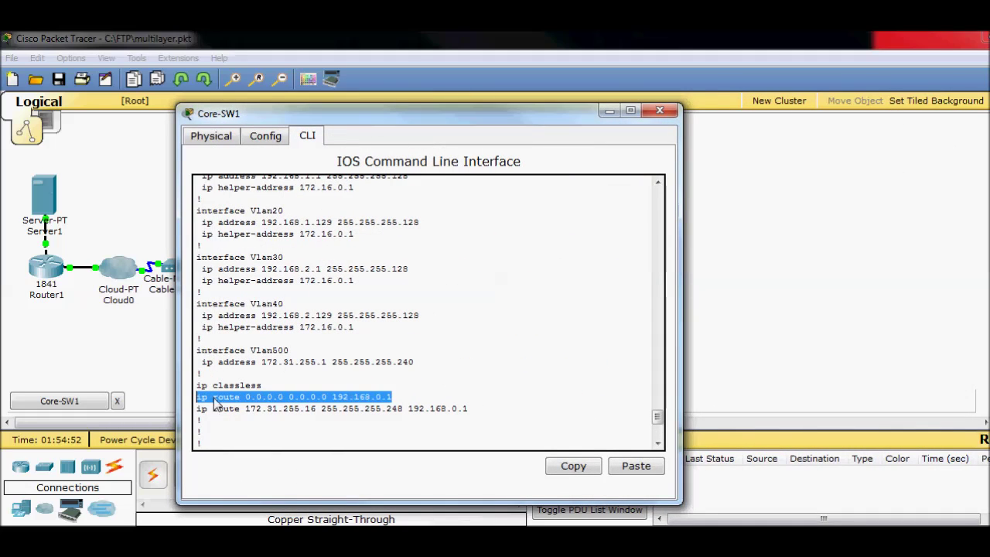
left_click_drag(402, 120, 690, 112)
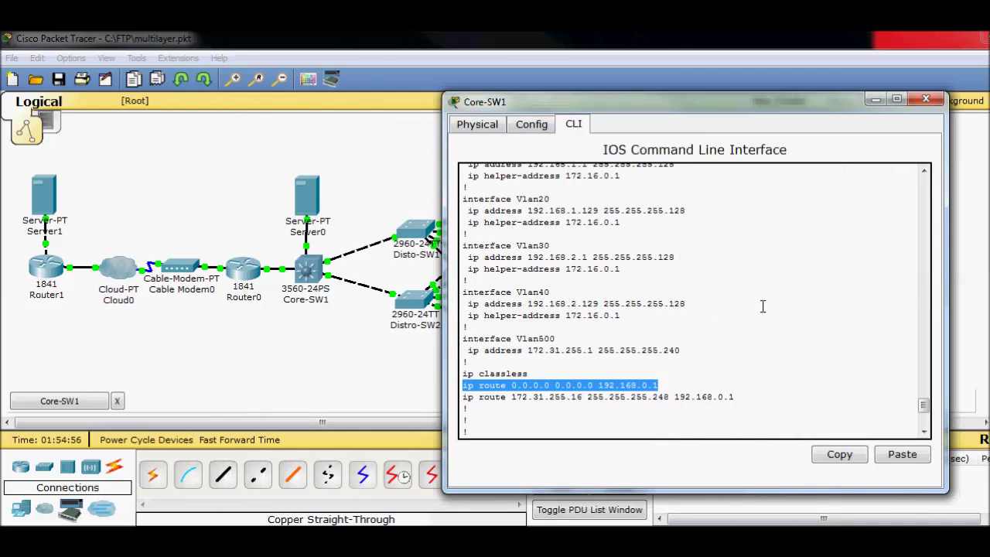
left_click(254, 270)
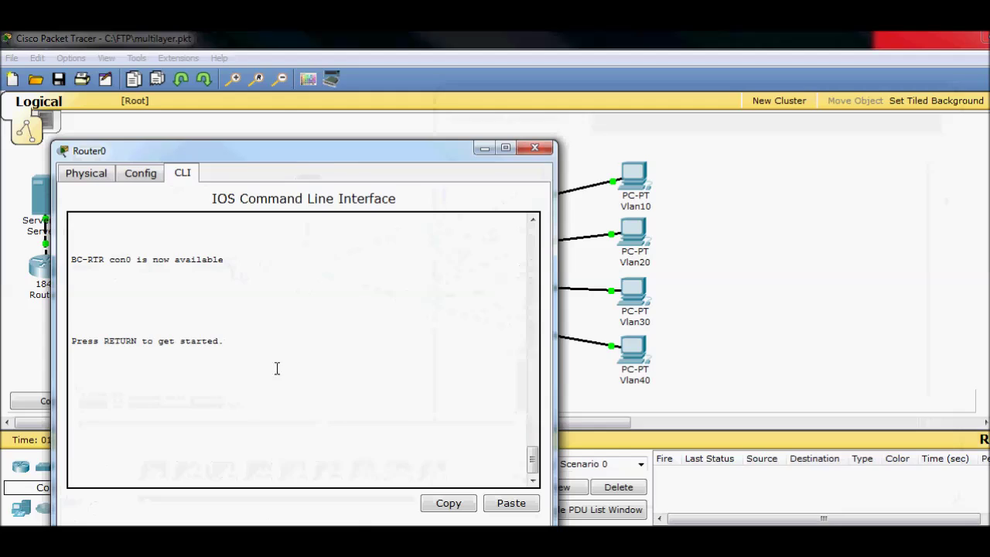
- Log into Router0 with the console username and password, enter enable mode, and run sh run
key("Return")
key("Return")
key("Return")
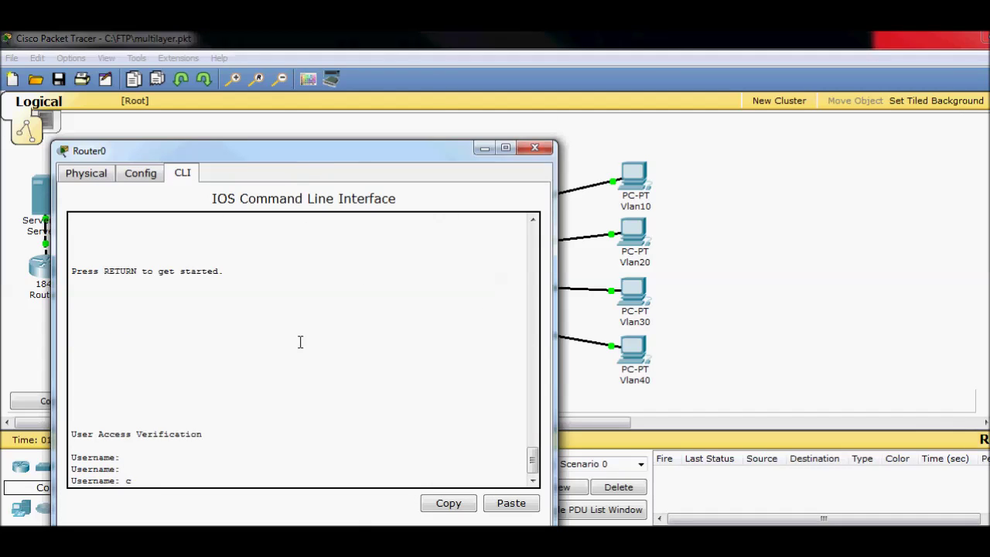
type("Cisco")
key("Return")
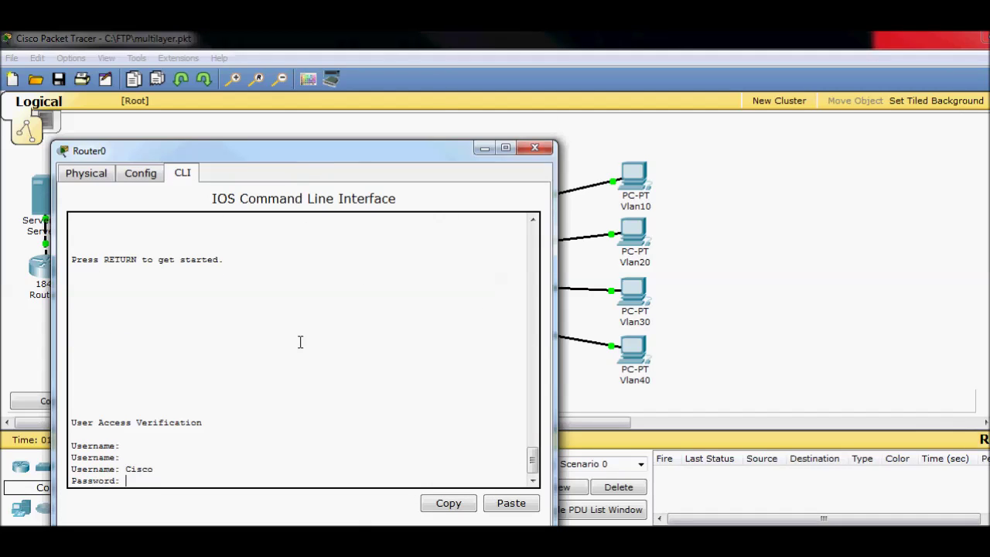
key("Return")
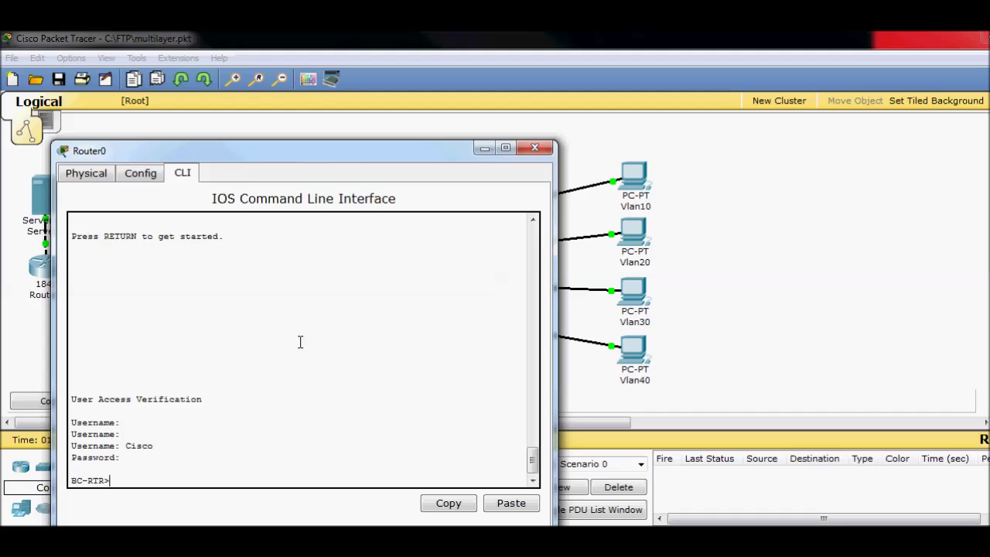
type("en")
key("Return")
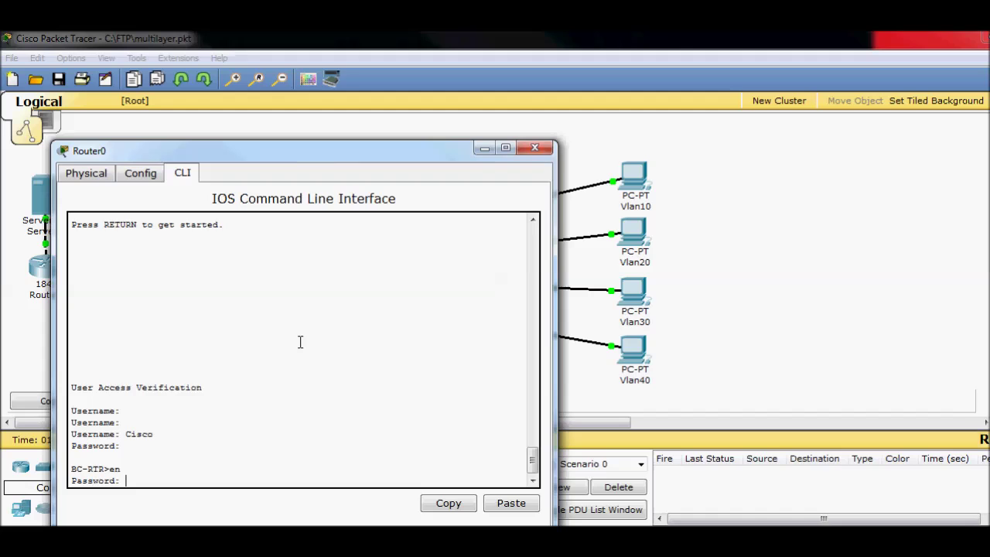
key("Return")
type("sh r")
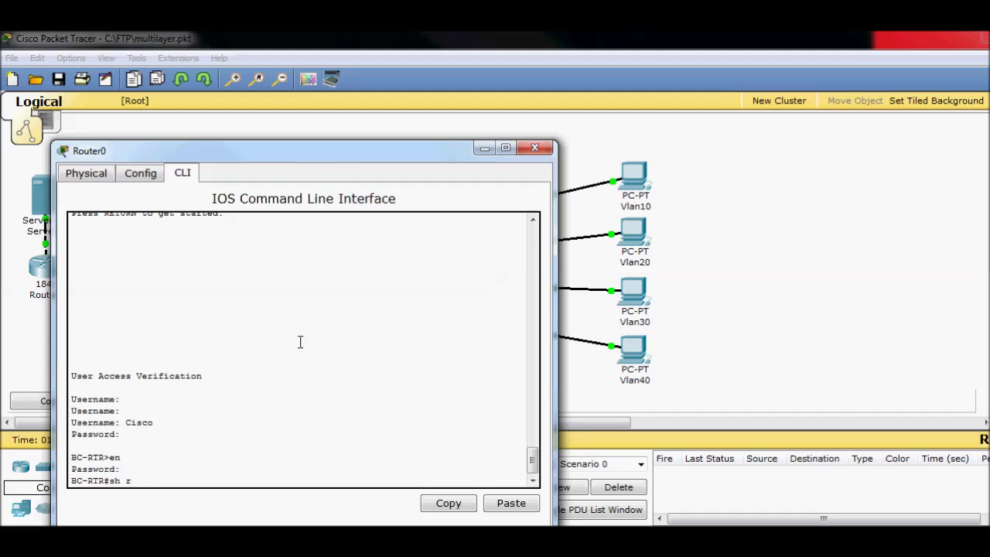
type("un")
key("Return")
- Highlight Router0's static routes to 192.168.1.0 and 192.168.2.0, then minimize the console
key("space")
key("space")
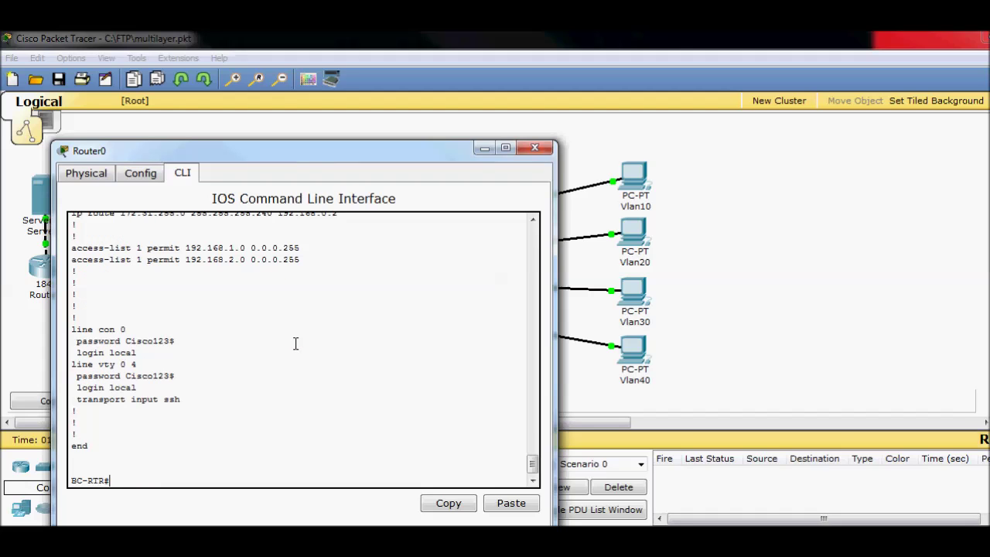
scroll(235, 370, "up", 4)
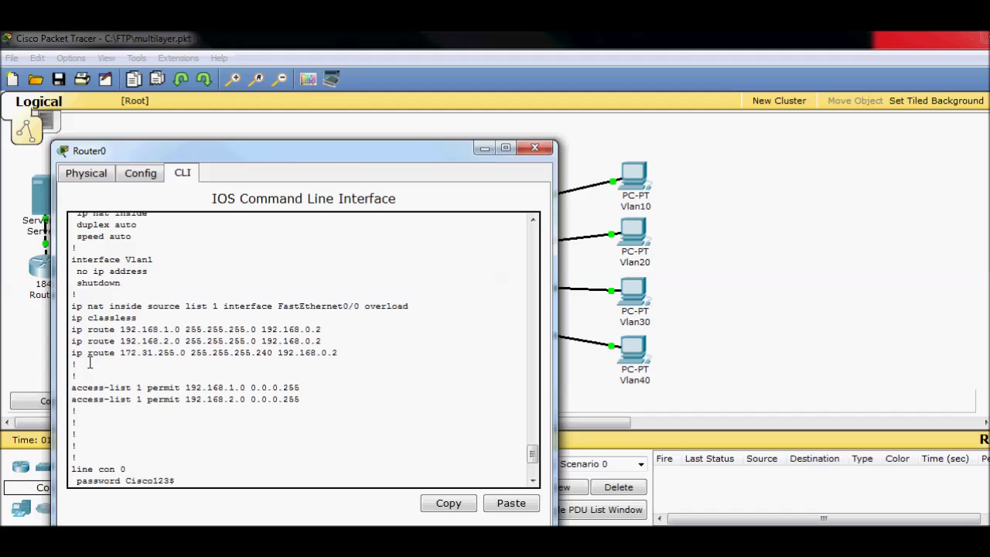
left_click_drag(74, 329, 328, 341)
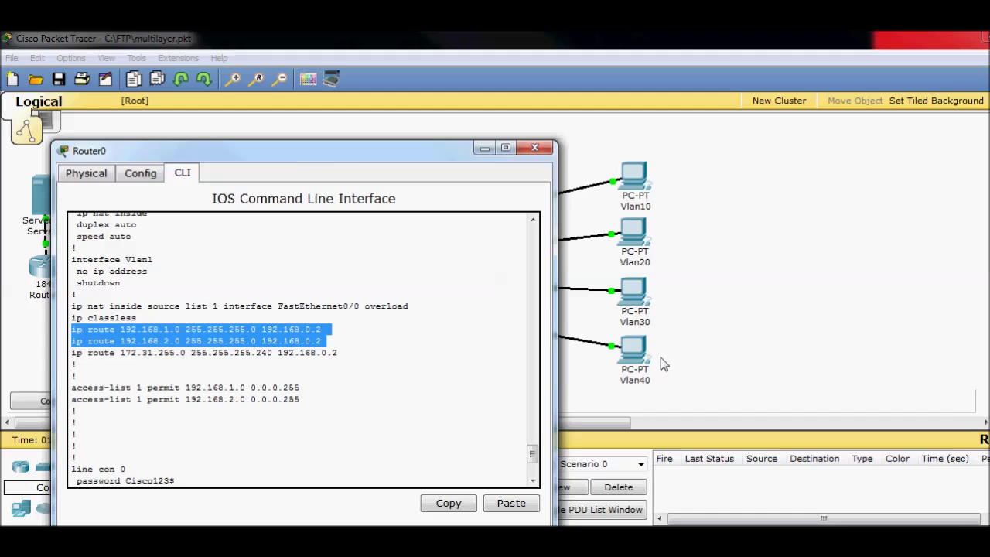
left_click(389, 381)
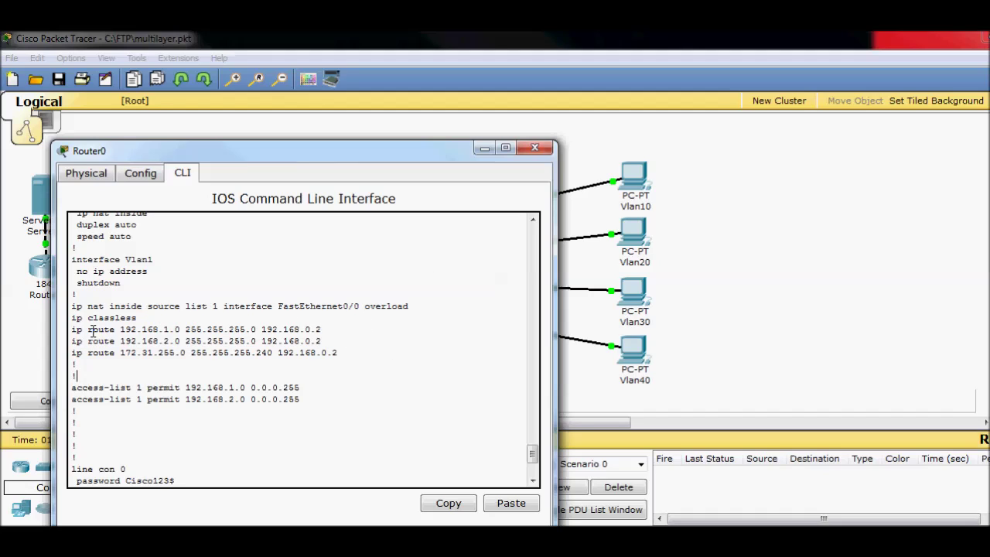
left_click_drag(74, 329, 318, 341)
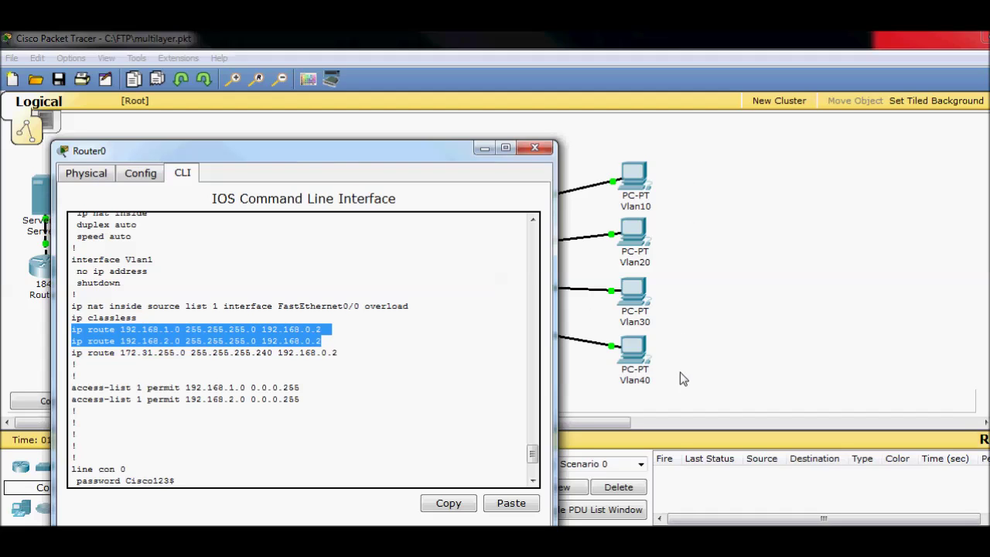
left_click(483, 151)
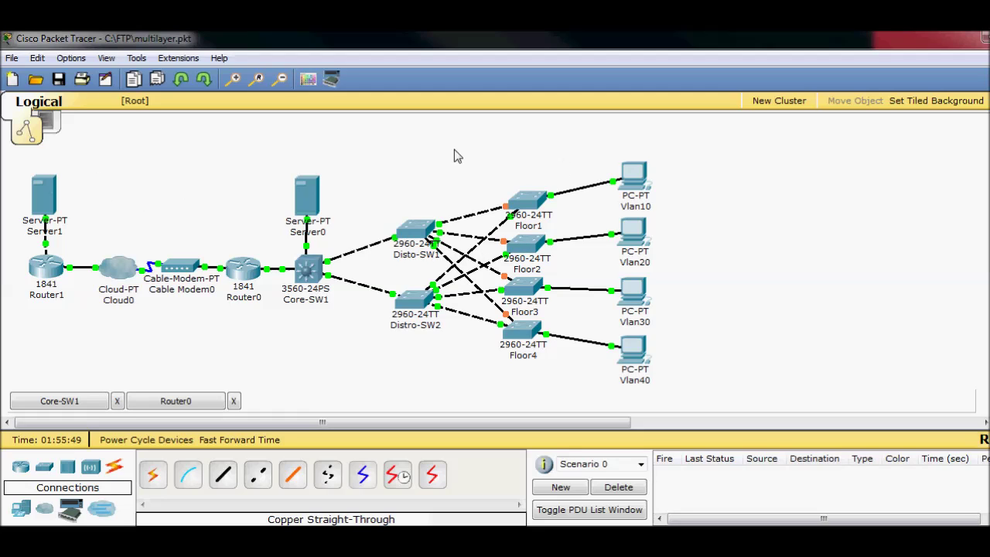
mouse_move(58, 192)
left_click(182, 400)
left_click(326, 329)
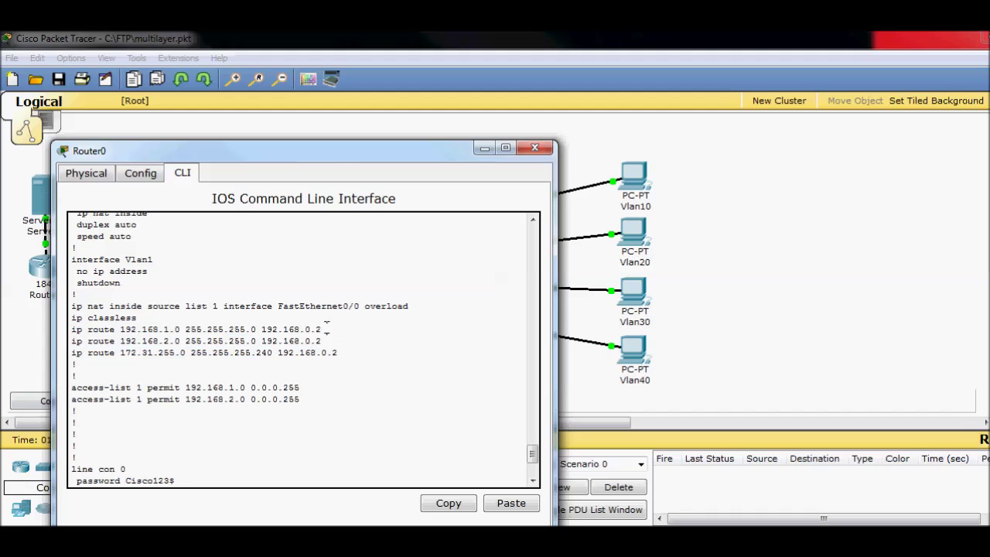
left_click_drag(325, 329, 284, 329)
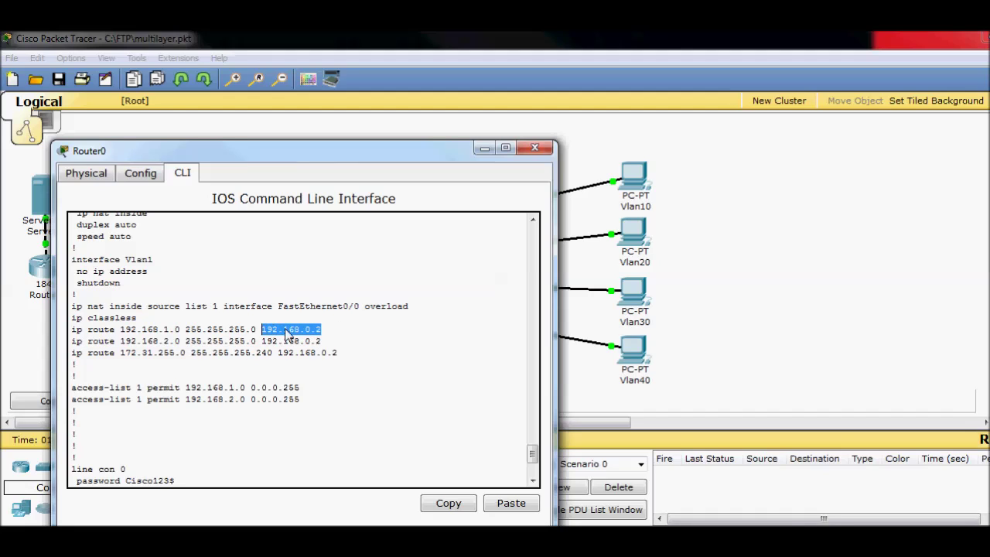
left_click(371, 370)
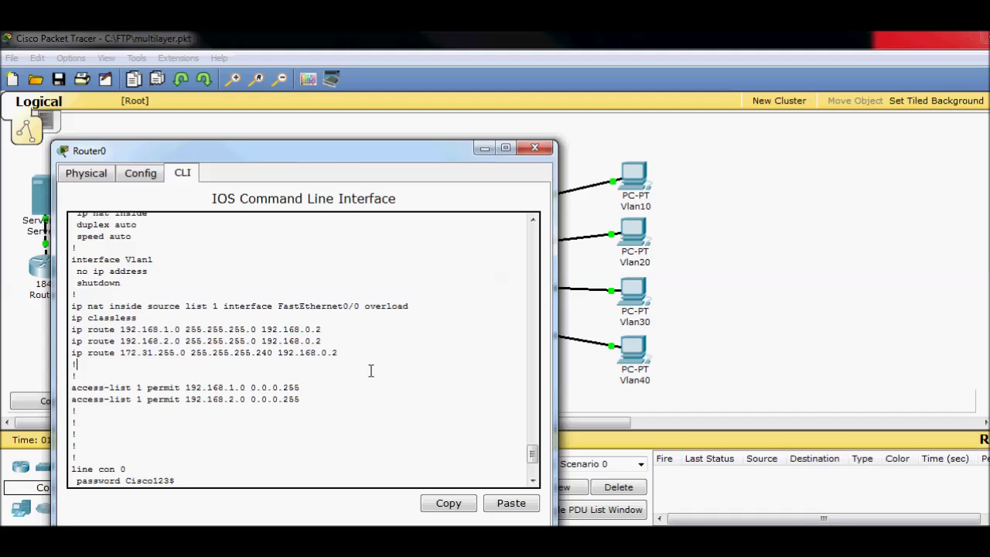
left_click(482, 148)
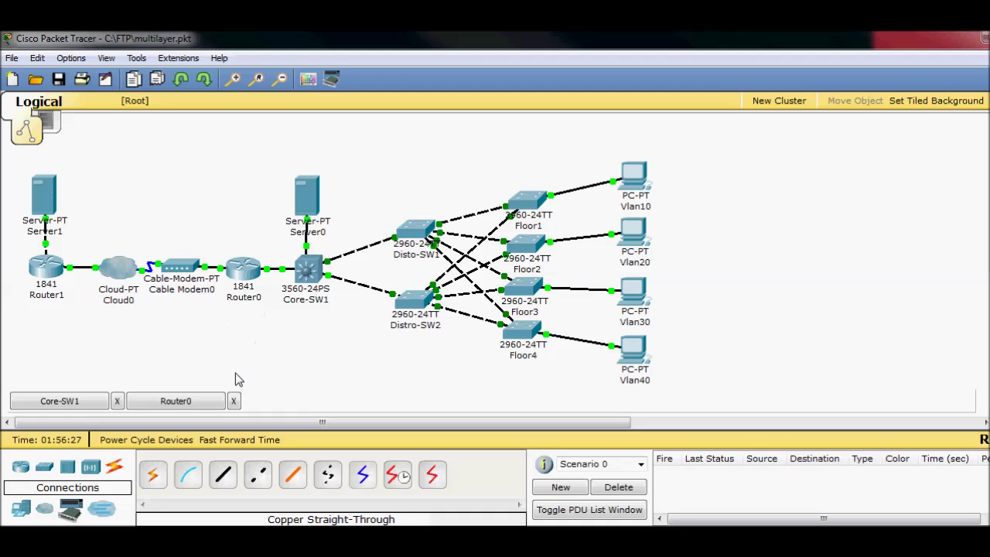
left_click(177, 403)
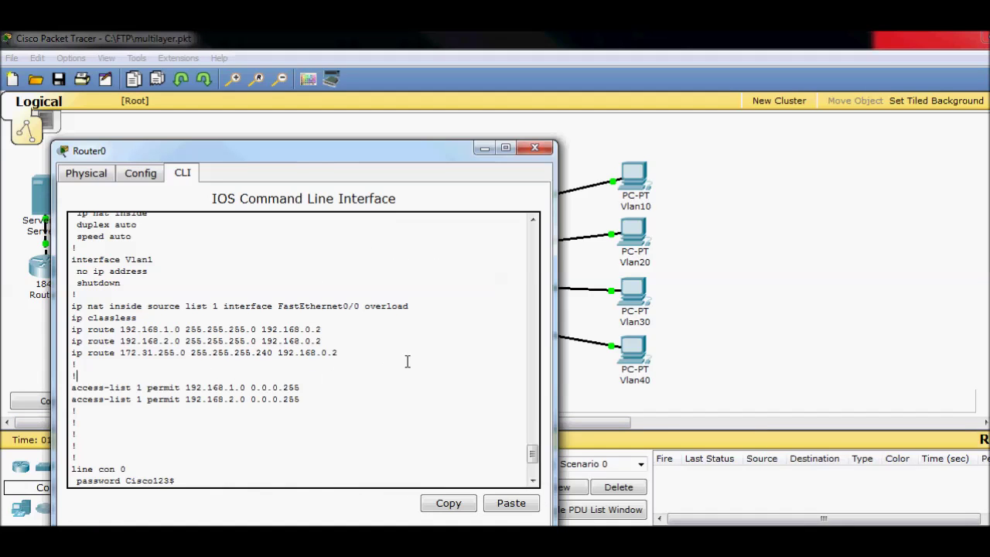
- Highlight Router0's access-list 1 permits, NAT overload rule, and ip nat inside/outside lines, then minimize the console
left_click_drag(103, 388, 374, 393)
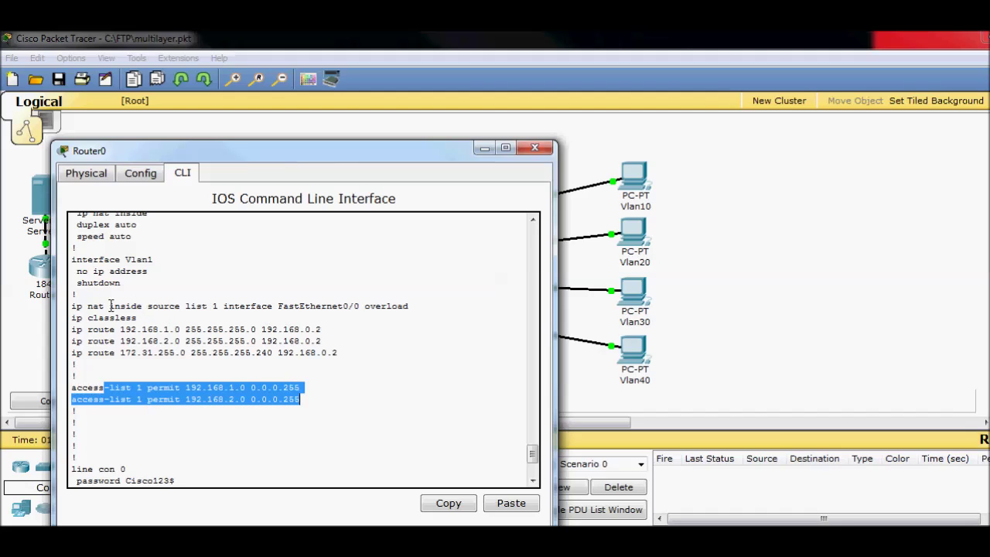
left_click_drag(110, 306, 412, 308)
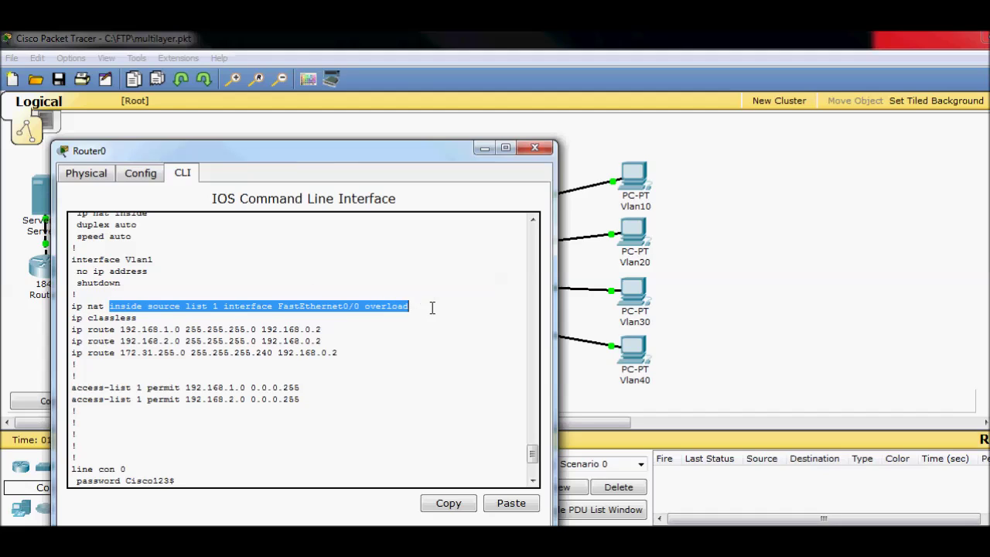
left_click(432, 308)
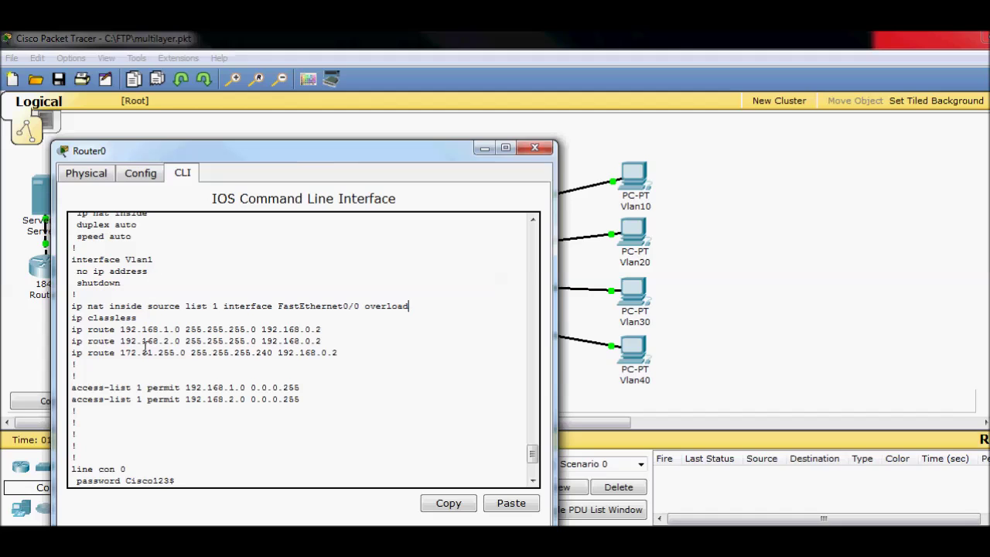
scroll(145, 346, "up", 8)
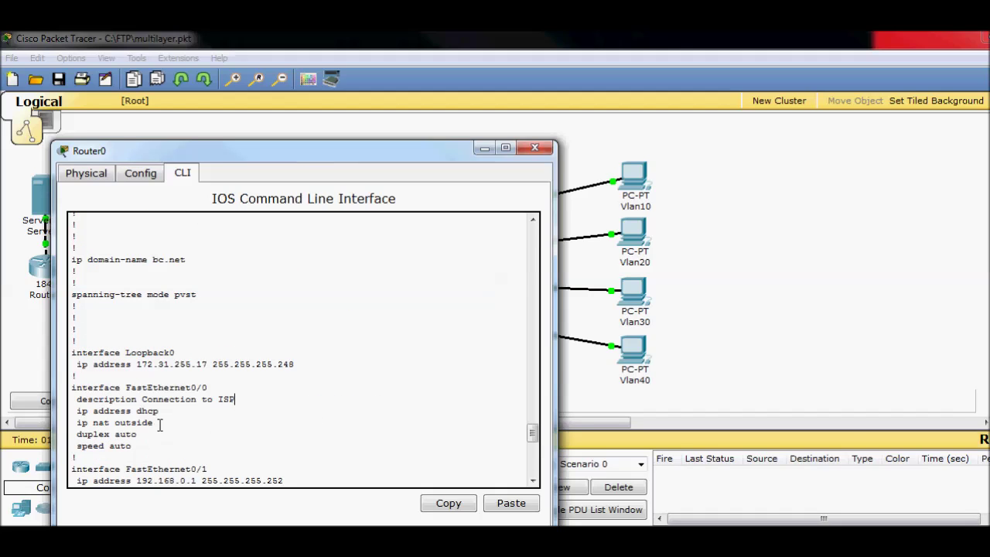
left_click_drag(161, 424, 130, 425)
scroll(232, 411, "down", 3)
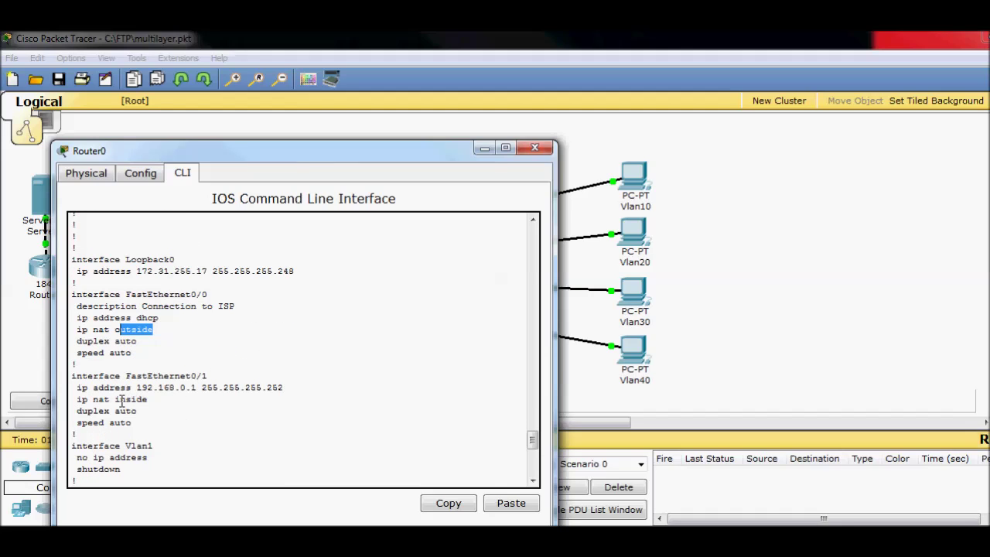
left_click_drag(120, 400, 151, 399)
triple_click(266, 410)
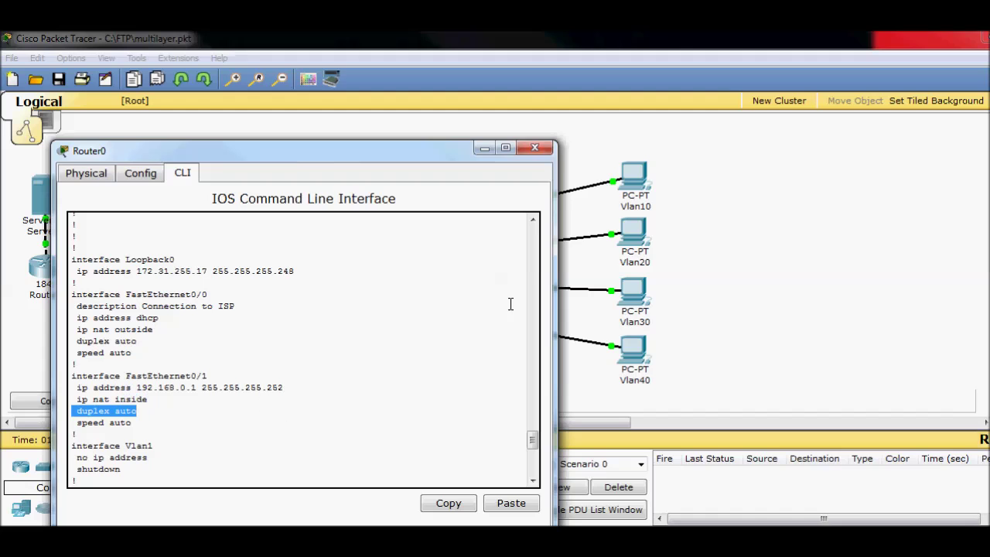
left_click(484, 149)
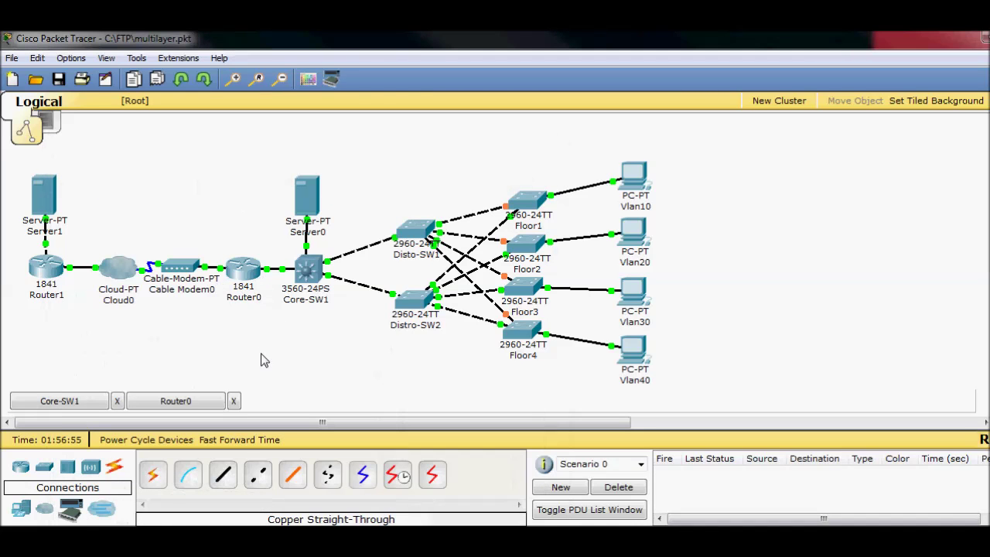